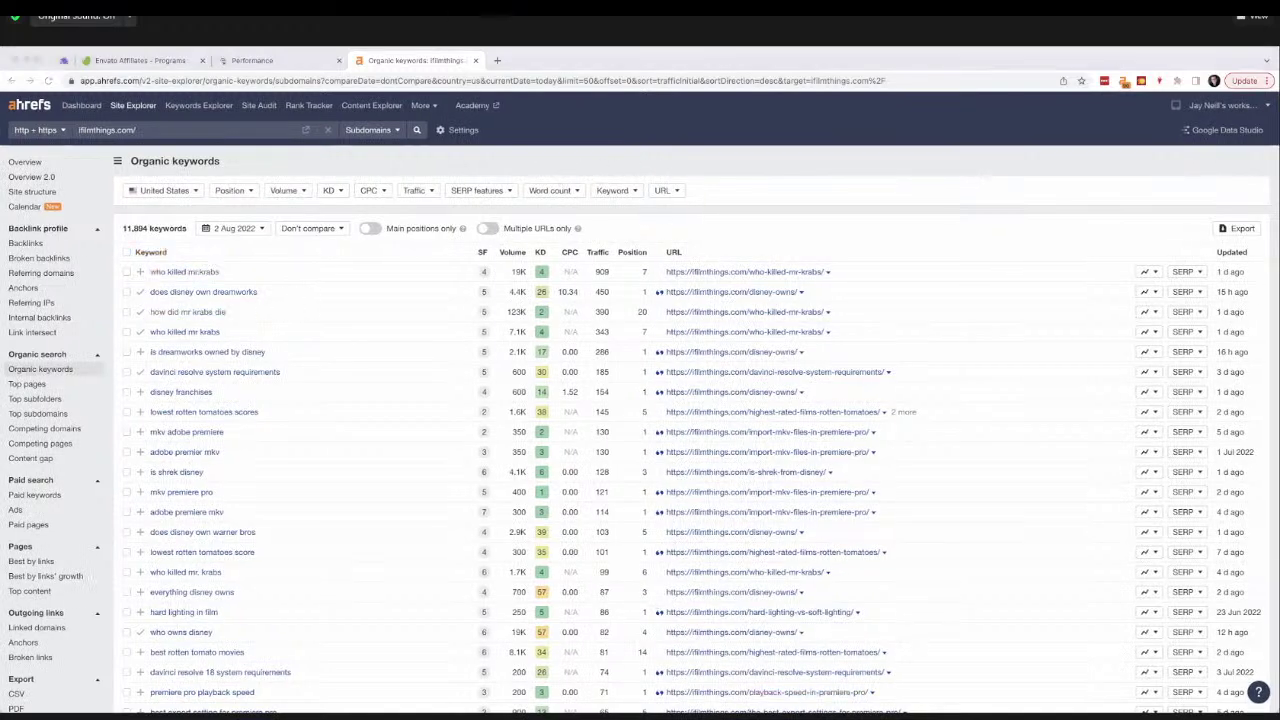
Step: Filter the organic keywords to those where the target ranks in the Featured snippet SERP feature
{"action": "left_click", "coordinate": [498, 173]}
{"action": "left_click", "coordinate": [477, 190]}
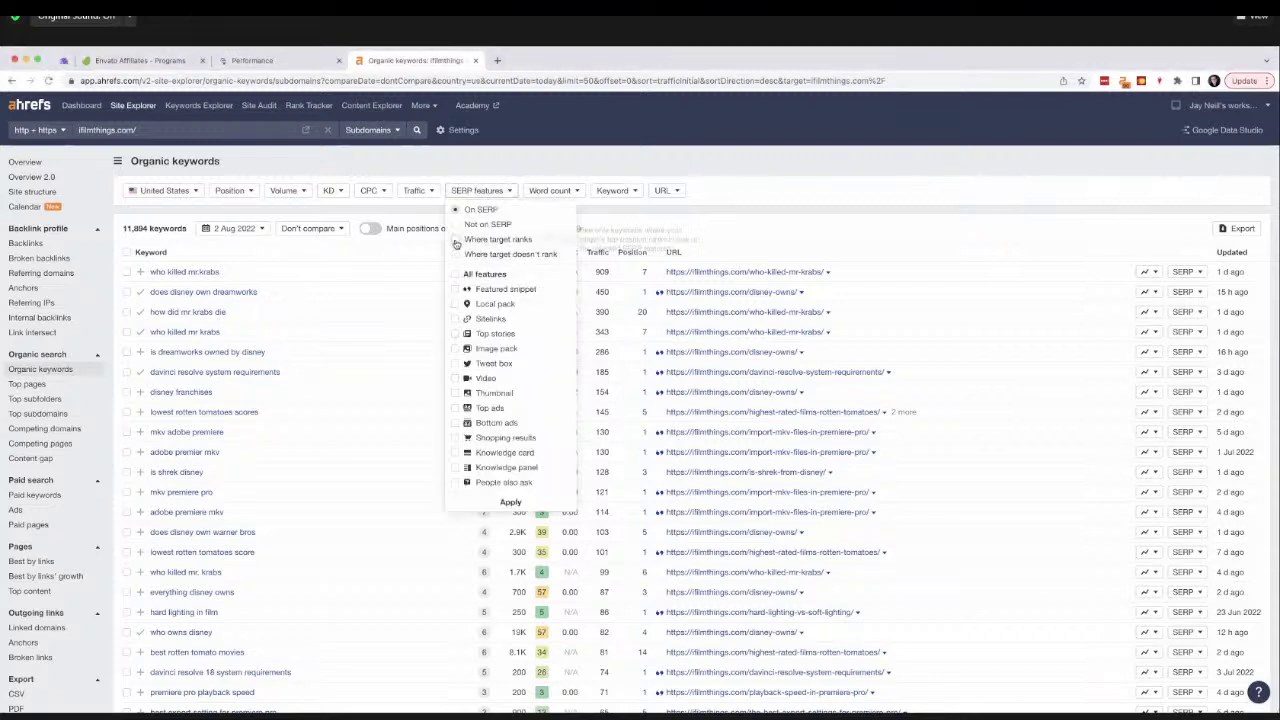
{"action": "left_click", "coordinate": [456, 240]}
{"action": "left_click", "coordinate": [455, 289]}
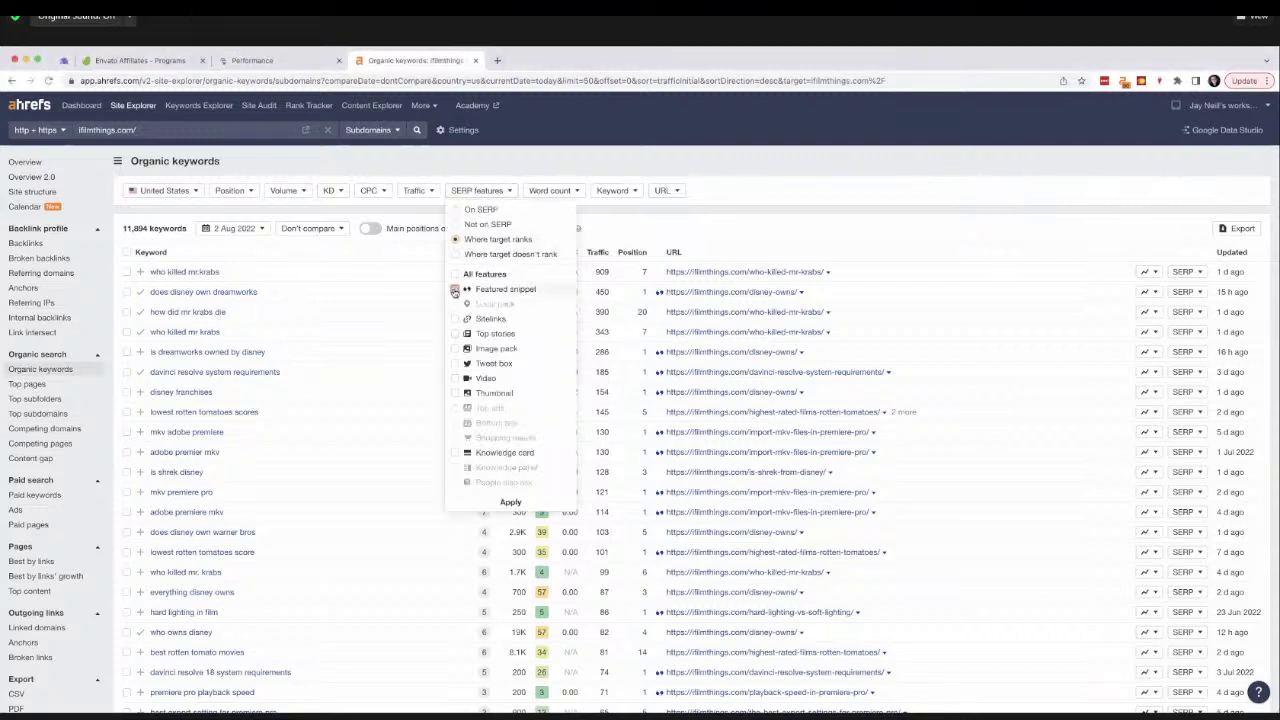
{"action": "left_click", "coordinate": [511, 503]}
{"action": "left_click", "coordinate": [150, 216]}
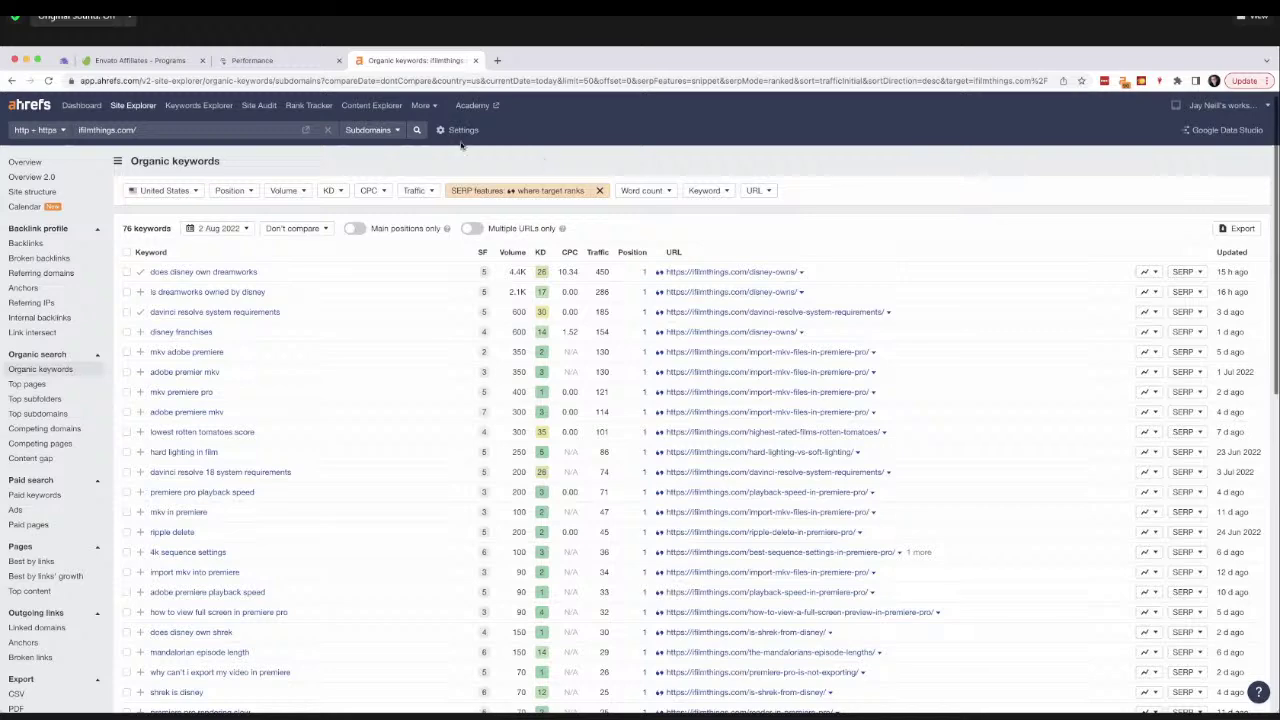
Step: Look through the filtered featured-snippet keywords, starting with "does disney own dreamworks"
{"action": "scroll", "coordinate": [280, 150], "scroll_direction": "down", "scroll_amount": 1}
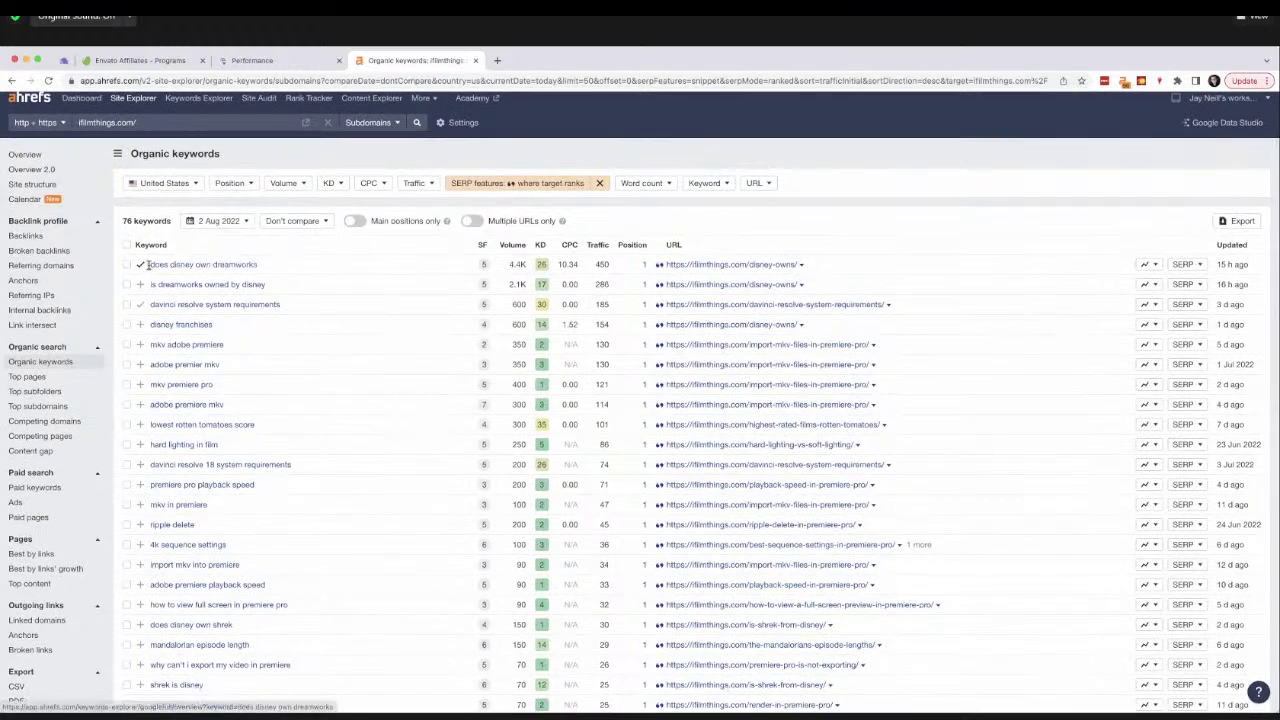
{"action": "left_click_drag", "start_coordinate": [148, 264], "coordinate": [300, 272]}
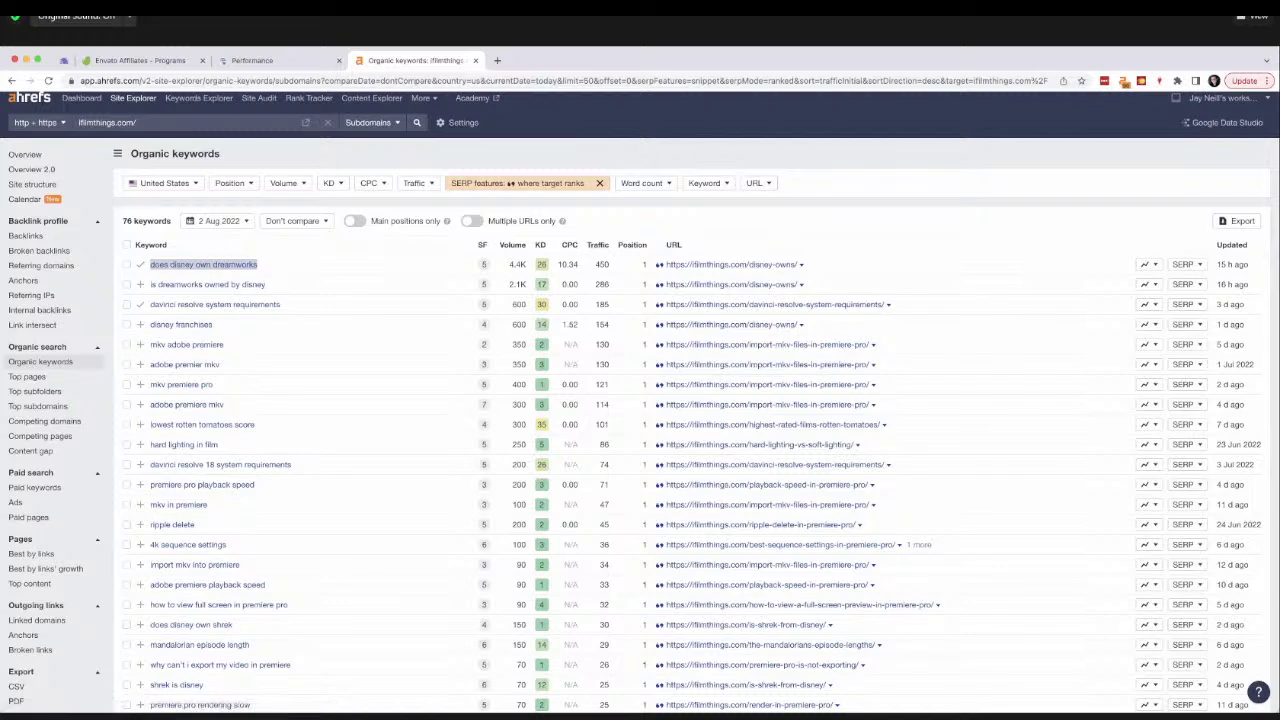
{"action": "key", "text": "super+Tab"}
{"action": "left_click", "coordinate": [469, 295]}
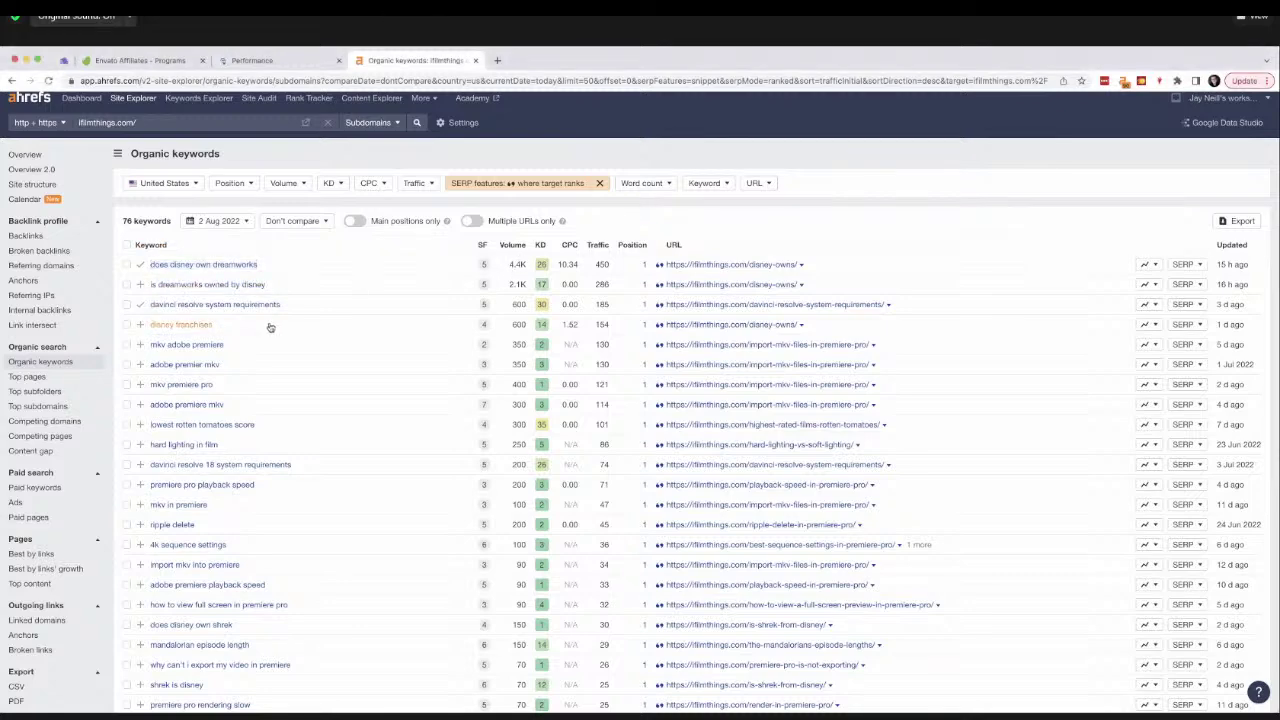
{"action": "scroll", "coordinate": [269, 323], "scroll_direction": "down", "scroll_amount": 1}
{"action": "scroll", "coordinate": [500, 355], "scroll_direction": "up", "scroll_amount": 1}
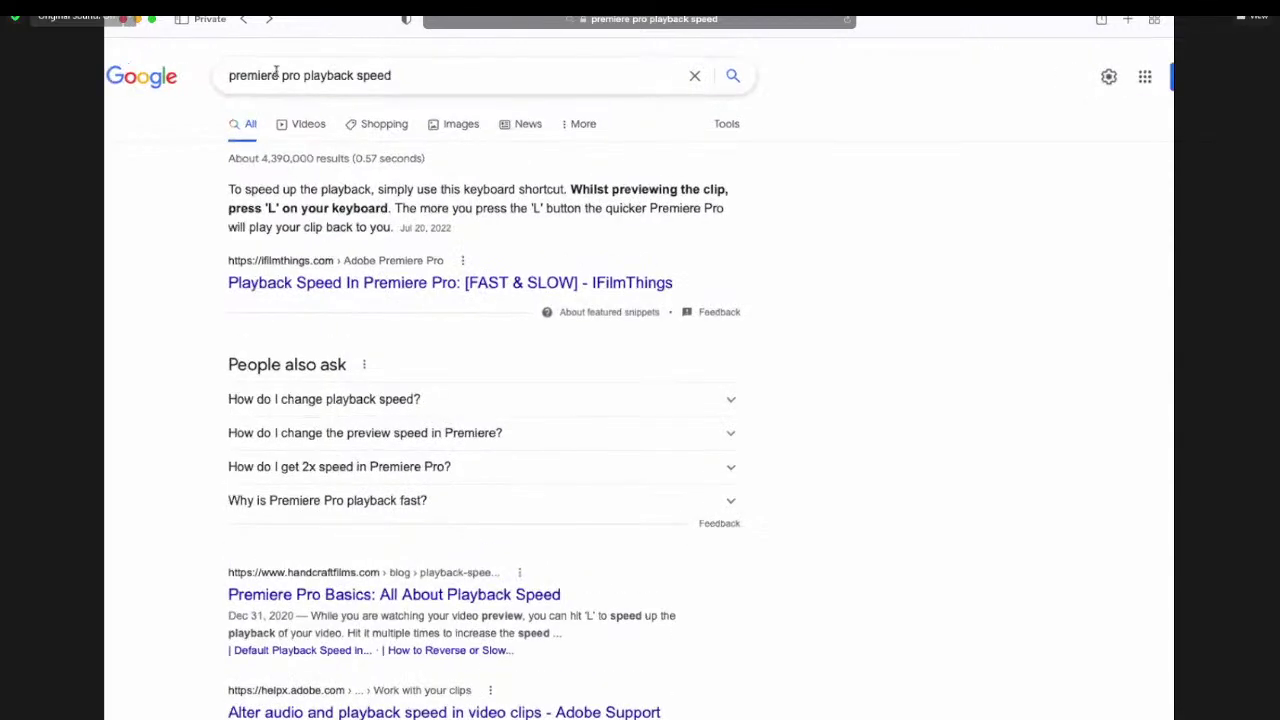
Step: Examine the featured snippet text and its source link in the Google results for "premiere pro playback speed"
{"action": "scroll", "coordinate": [276, 72], "scroll_direction": "up", "scroll_amount": 5}
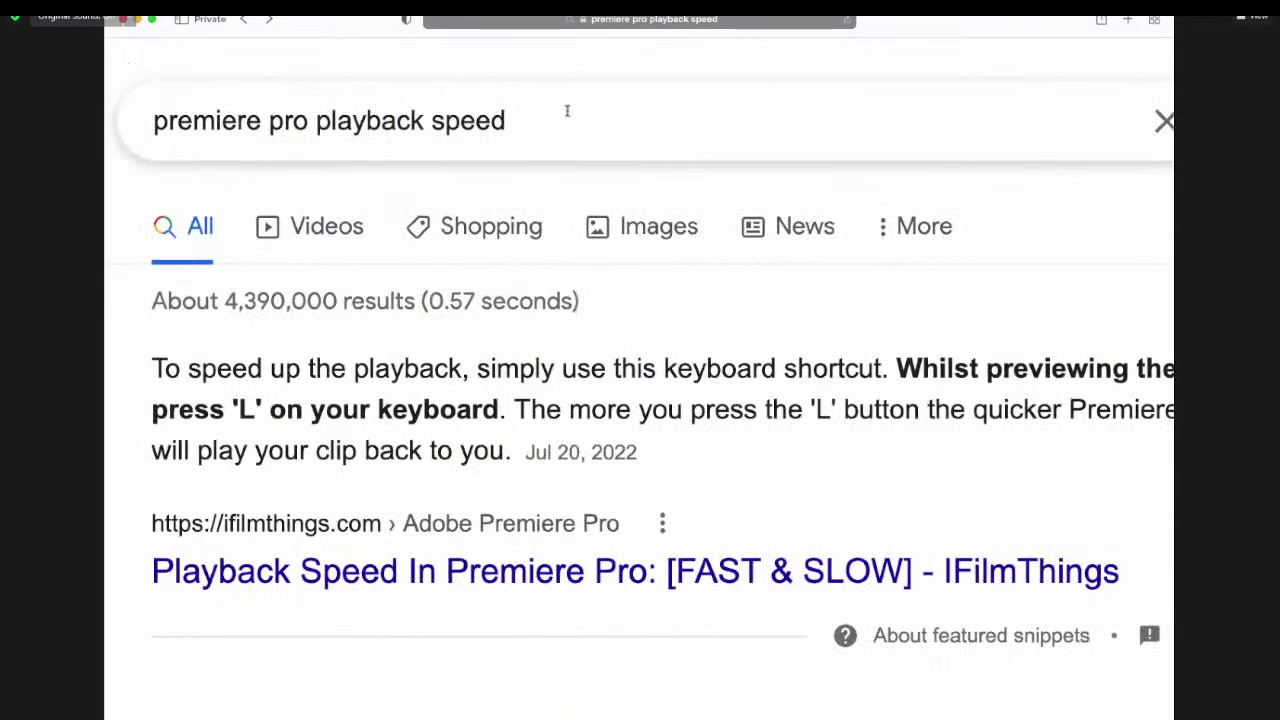
{"action": "scroll", "coordinate": [557, 110], "scroll_direction": "down", "scroll_amount": 5}
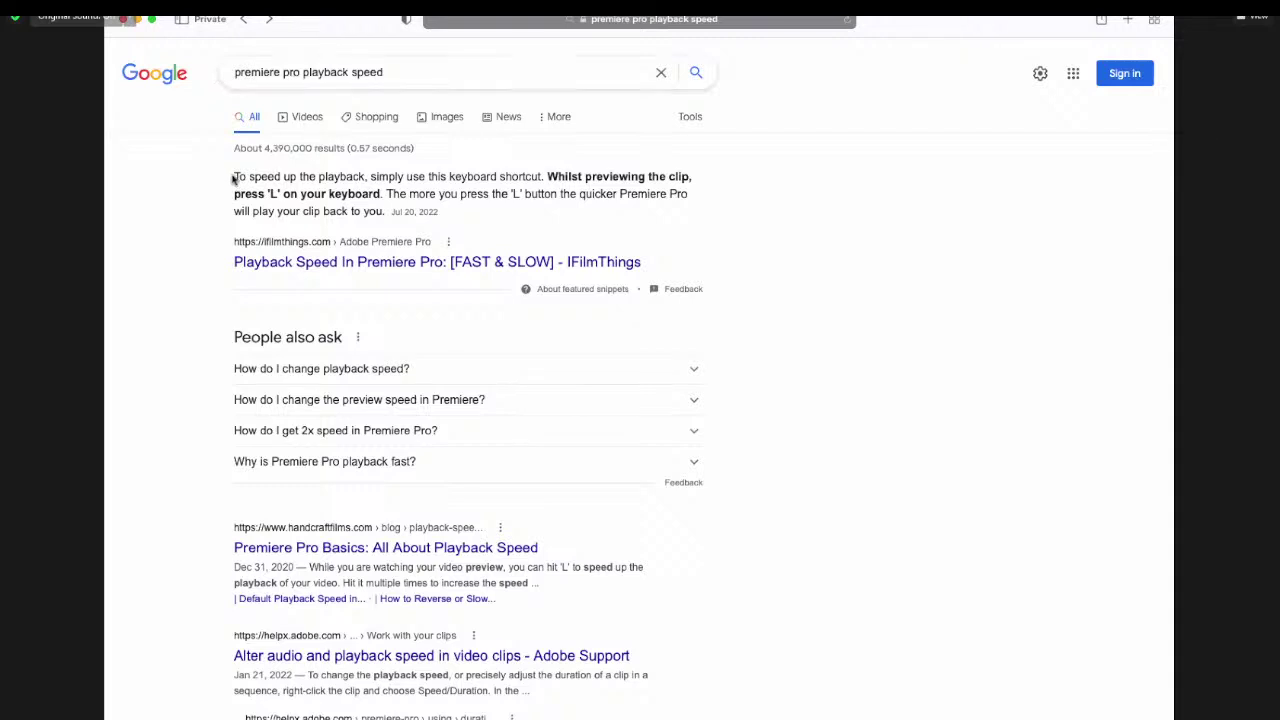
{"action": "left_click_drag", "start_coordinate": [233, 177], "coordinate": [544, 293]}
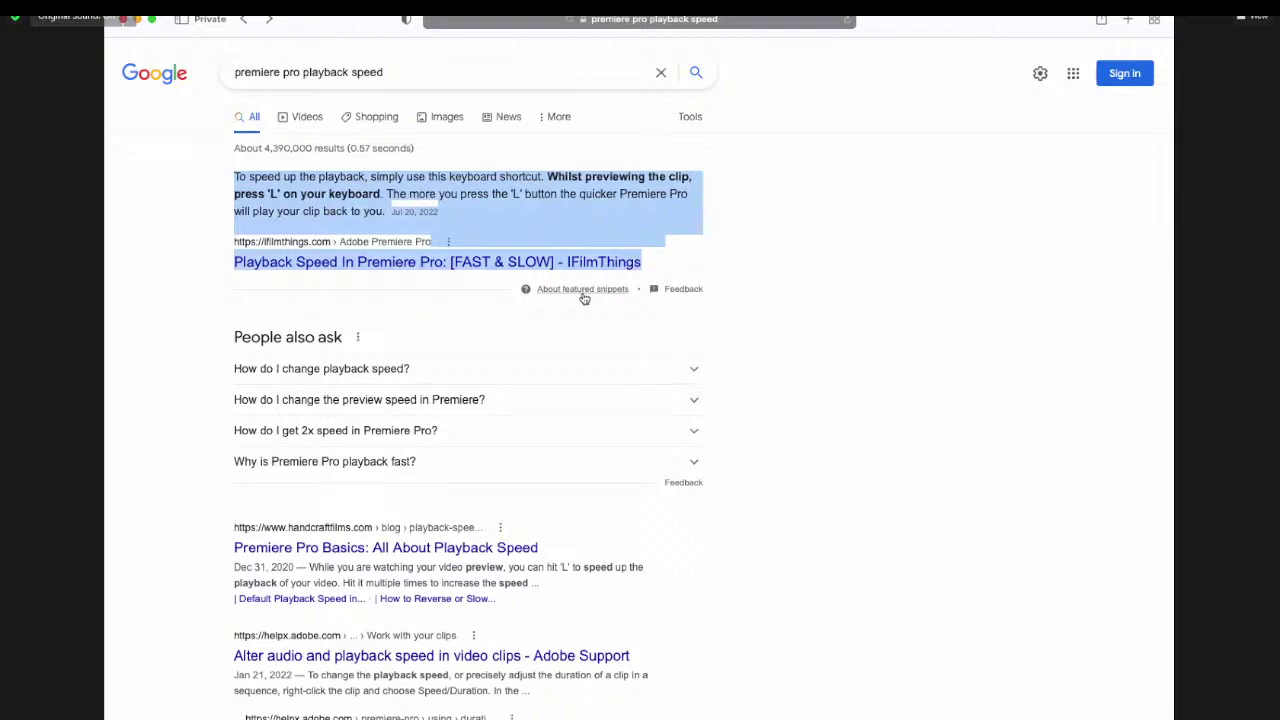
{"action": "scroll", "coordinate": [585, 298], "scroll_direction": "up", "scroll_amount": 3}
{"action": "scroll", "coordinate": [585, 298], "scroll_direction": "down", "scroll_amount": 3}
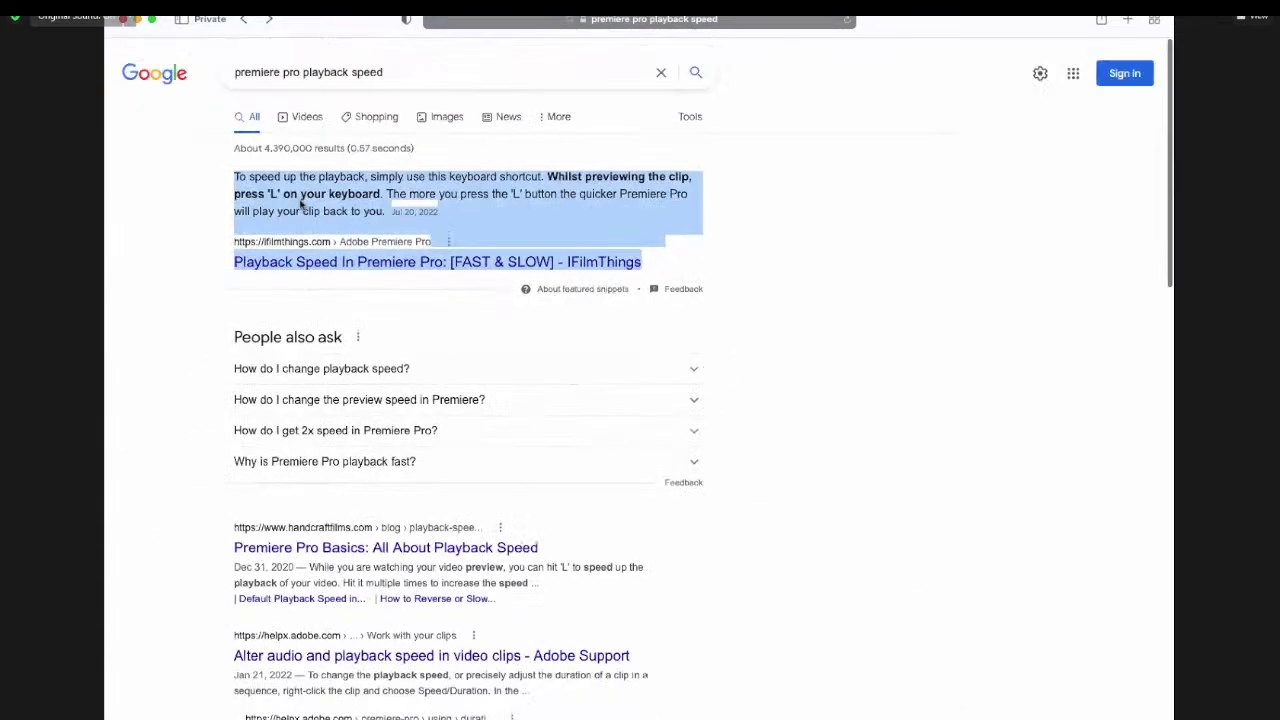
{"action": "left_click", "coordinate": [262, 218]}
{"action": "left_click_drag", "start_coordinate": [236, 174], "coordinate": [385, 213]}
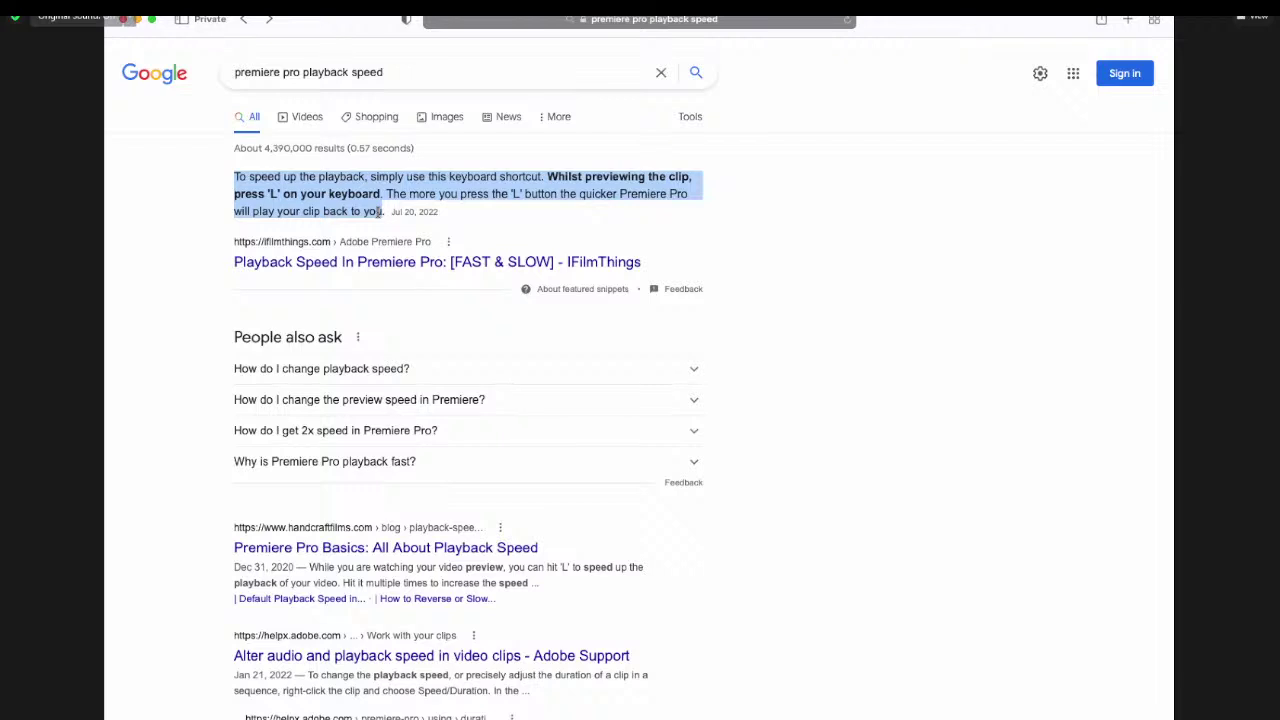
{"action": "scroll", "coordinate": [475, 146], "scroll_direction": "down", "scroll_amount": 1}
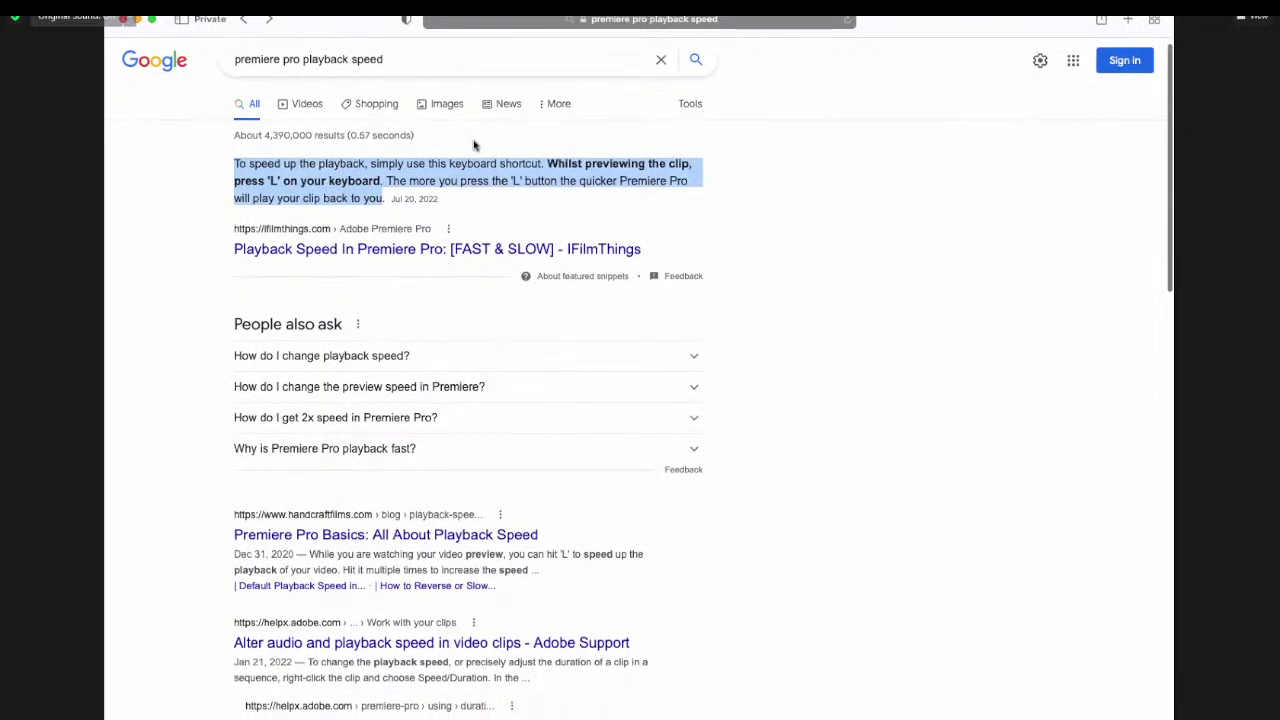
{"action": "left_click", "coordinate": [308, 165]}
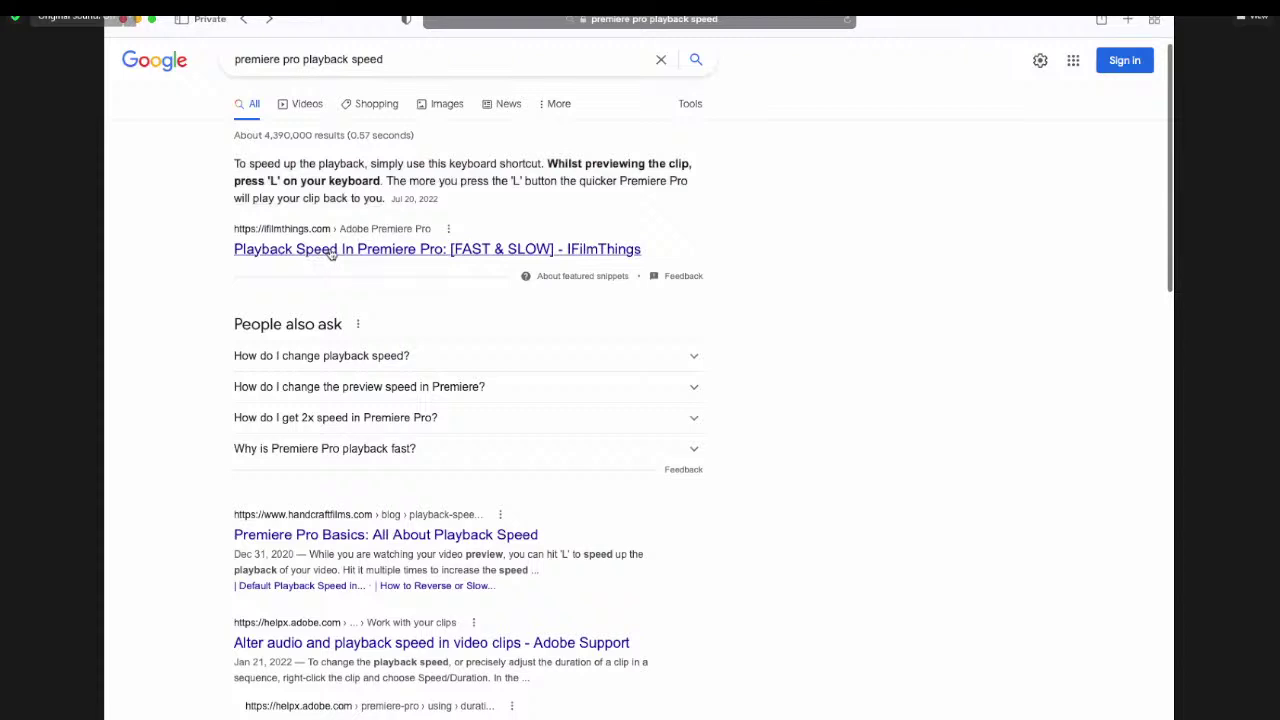
Step: Open the snippet's source article "Playback Speed In Premiere Pro: [FAST & SLOW]" in a new tab, keeping the search results open
{"action": "right_click", "coordinate": [333, 251]}
{"action": "key", "text": "Return"}
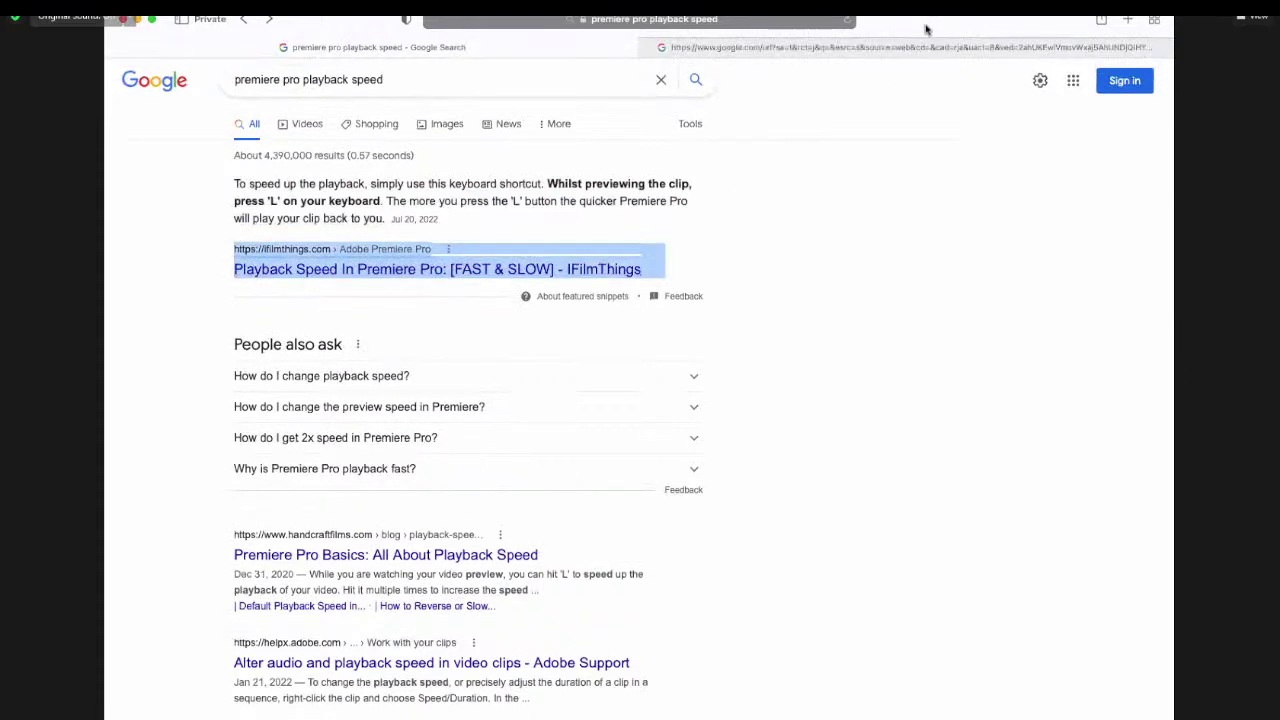
{"action": "left_click", "coordinate": [817, 48]}
{"action": "left_click", "coordinate": [398, 48]}
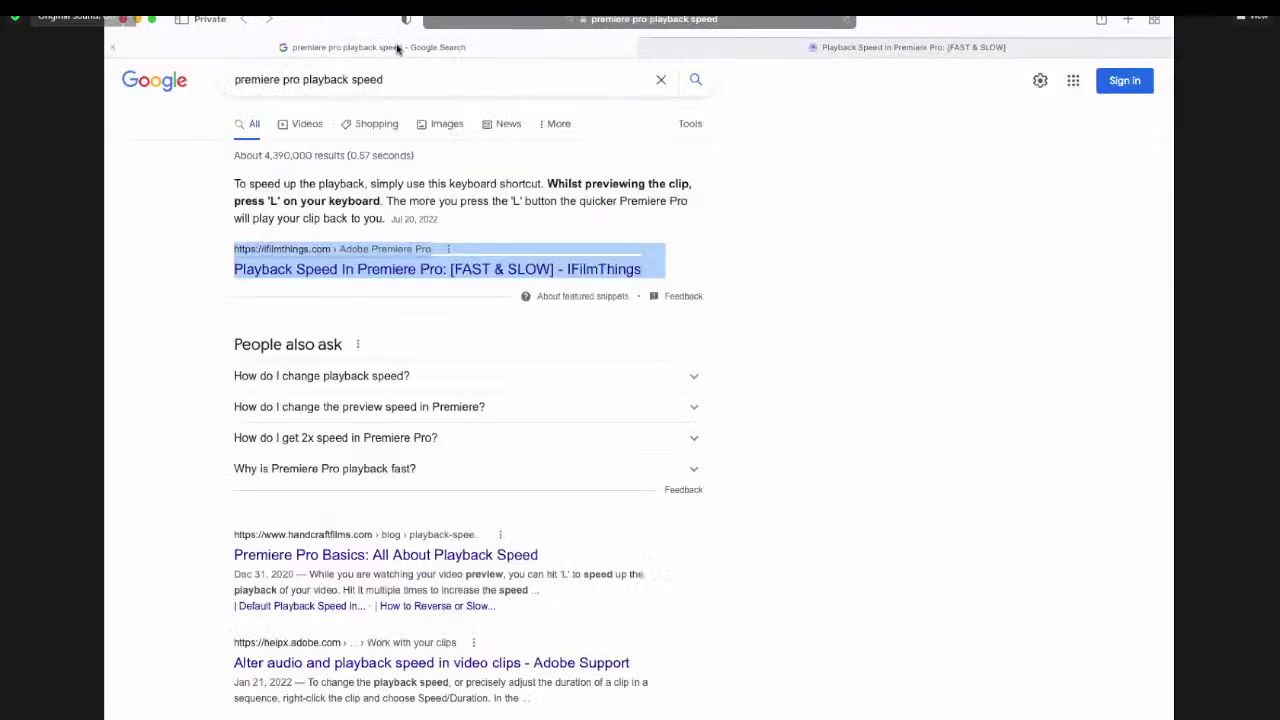
Step: Check the article's "Everything you need to know" section and copy the snippet phrase "Whilst previewing the cl" from the search results
{"action": "left_click_drag", "start_coordinate": [233, 182], "coordinate": [675, 182]}
{"action": "left_click", "coordinate": [586, 184]}
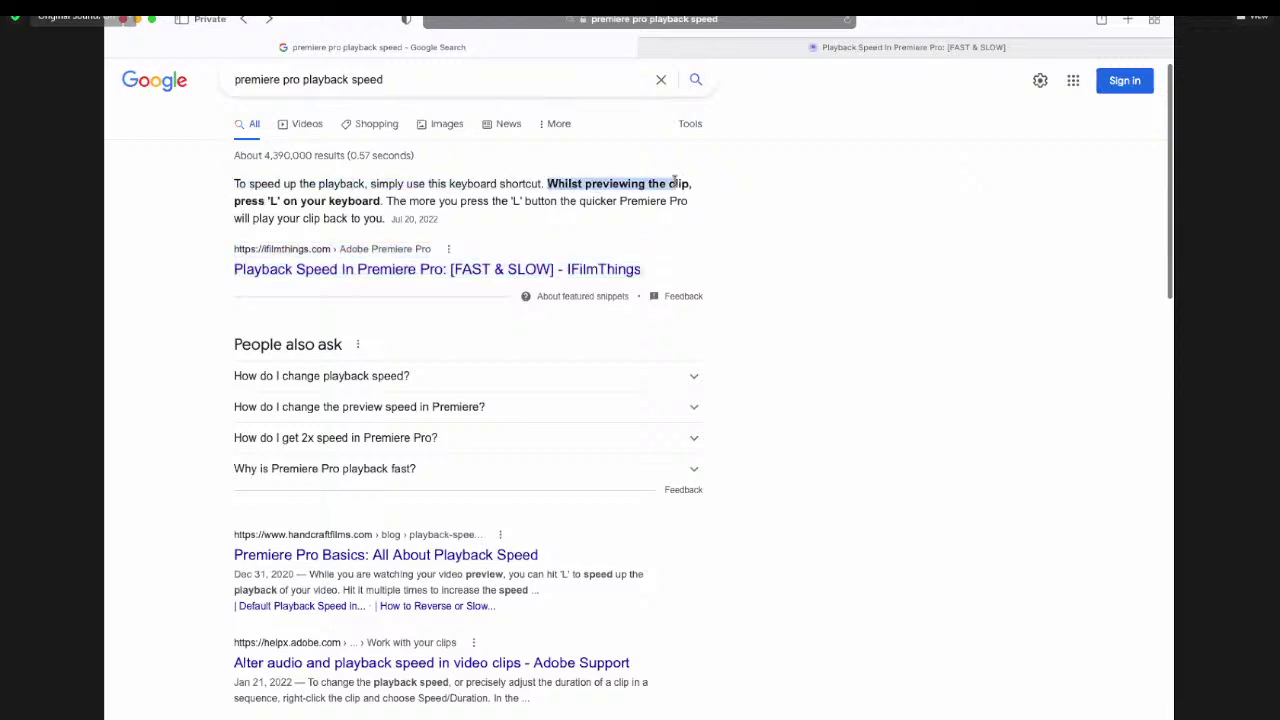
{"action": "left_click", "coordinate": [846, 50]}
{"action": "scroll", "coordinate": [184, 321], "scroll_direction": "down", "scroll_amount": 10}
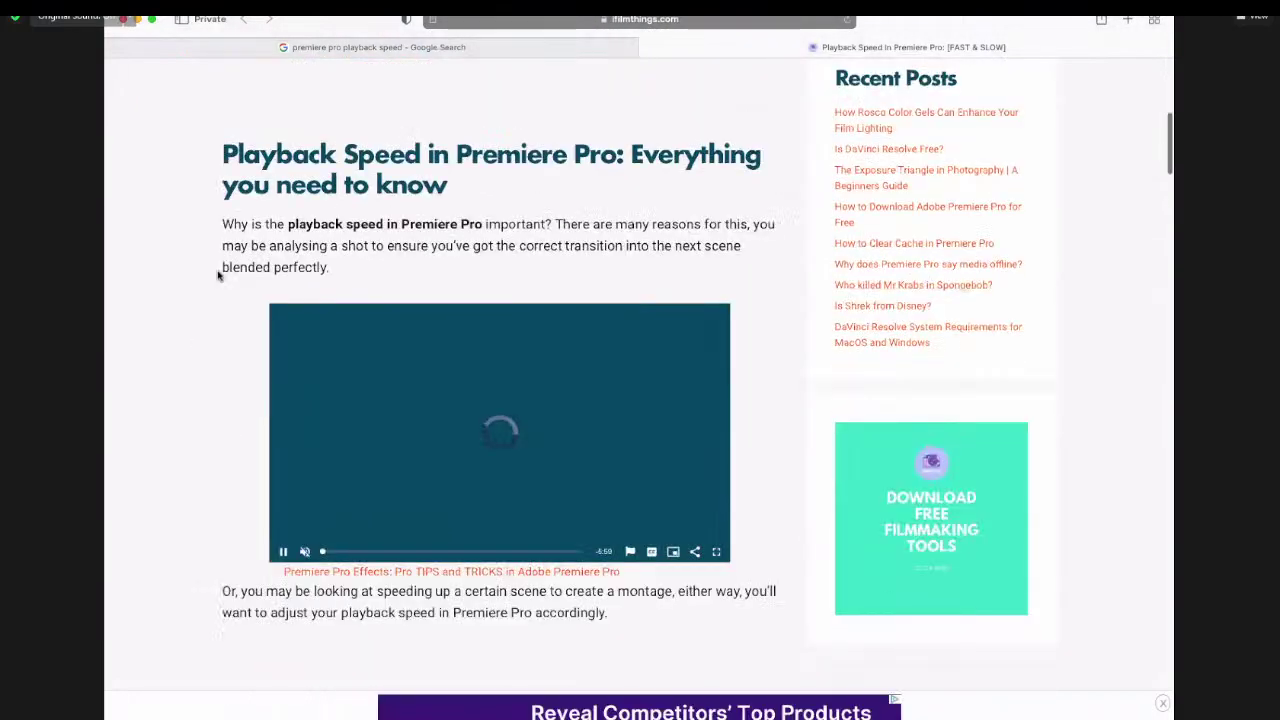
{"action": "left_click_drag", "start_coordinate": [330, 268], "coordinate": [223, 156]}
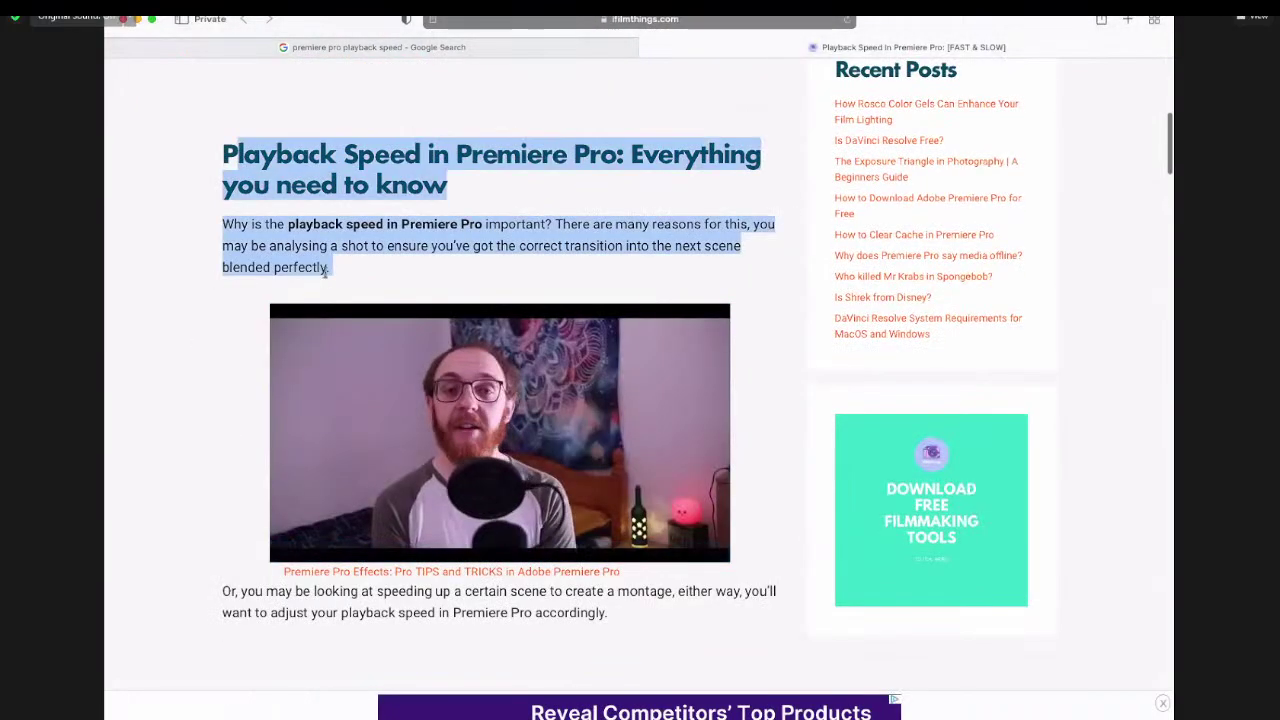
{"action": "scroll", "coordinate": [238, 210], "scroll_direction": "up", "scroll_amount": 2}
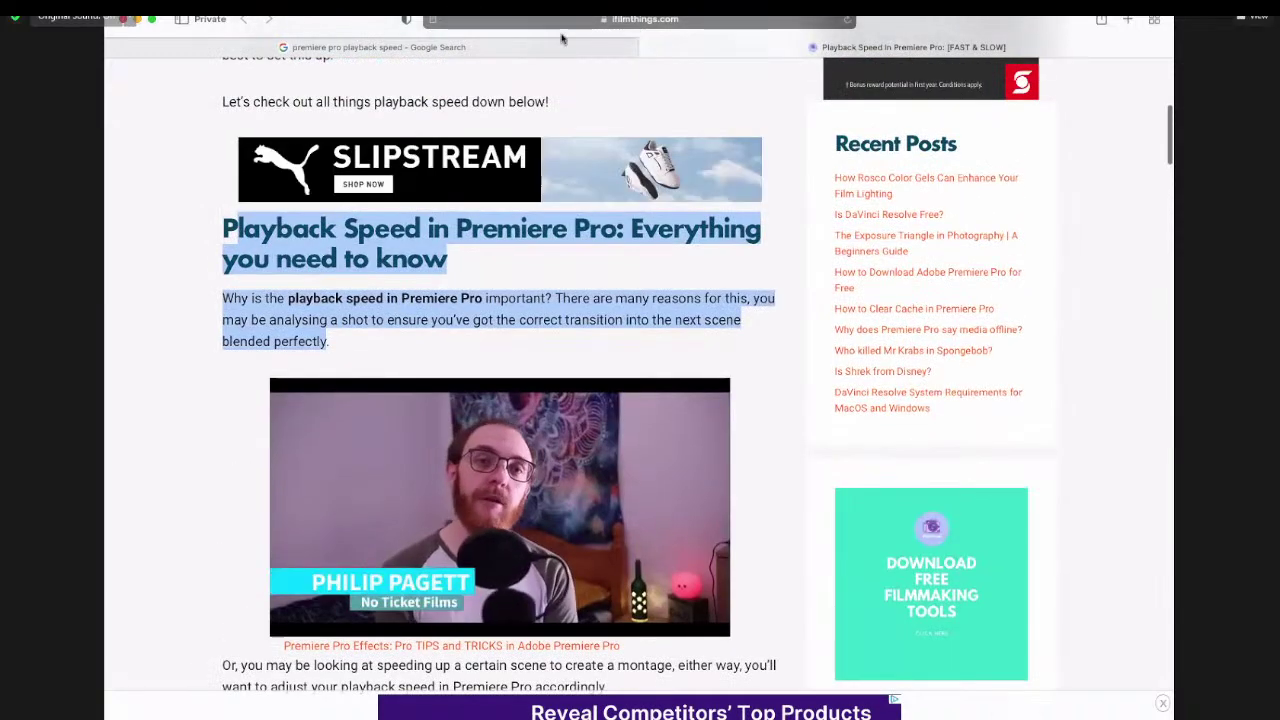
{"action": "left_click", "coordinate": [524, 50]}
{"action": "right_click", "coordinate": [633, 183]}
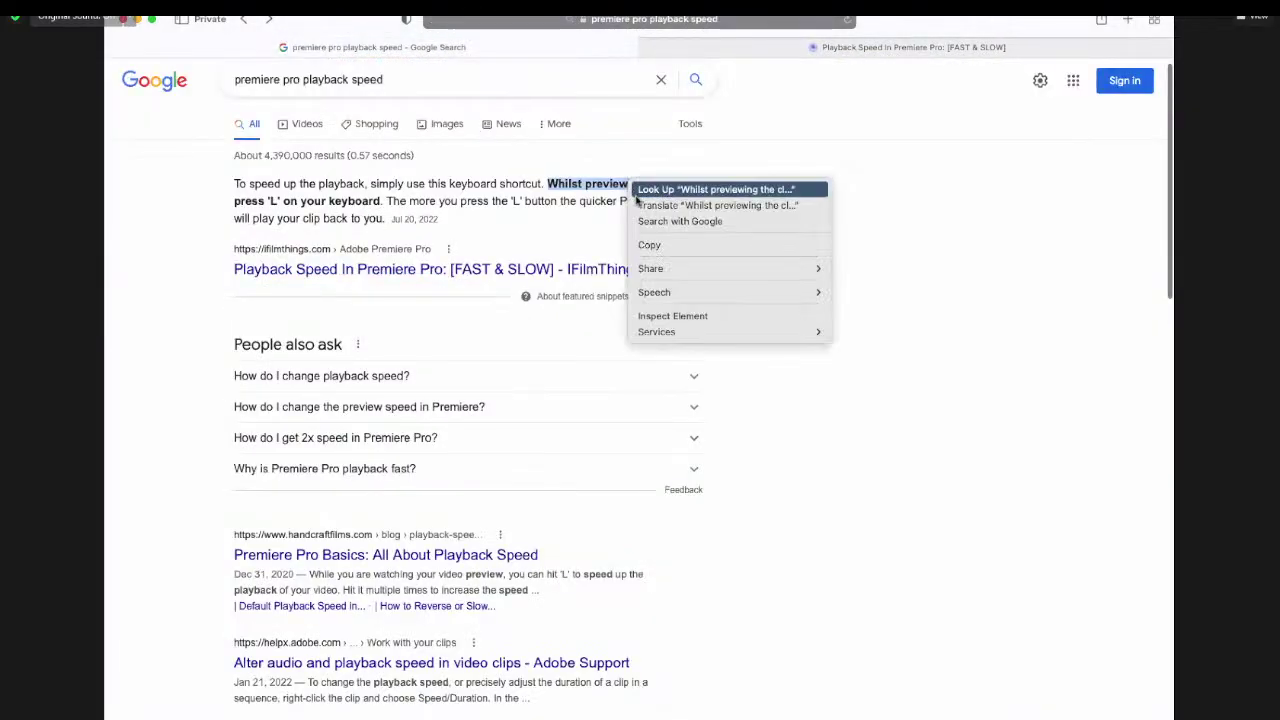
{"action": "left_click", "coordinate": [648, 248]}
Step: Search the article page for the copied snippet phrase, view the matching paragraph and close the page search
{"action": "left_click", "coordinate": [806, 50]}
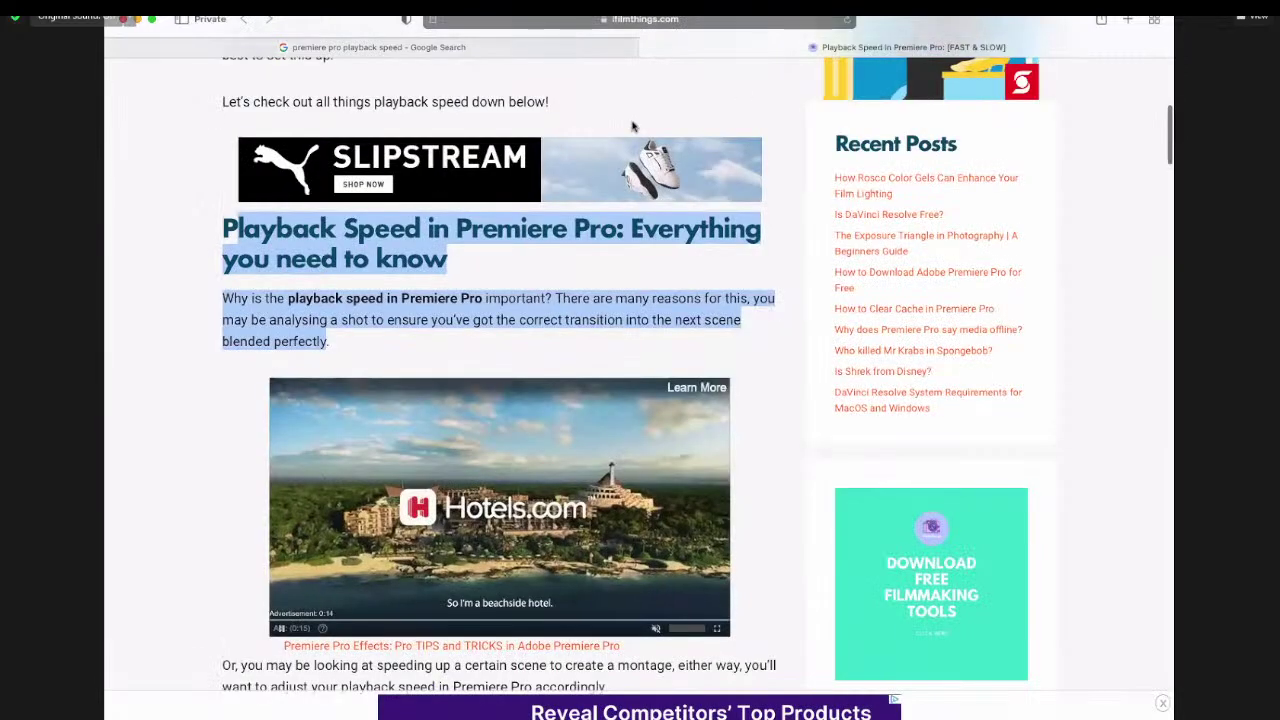
{"action": "key", "text": "ctrl+f"}
{"action": "key", "text": "ctrl+v"}
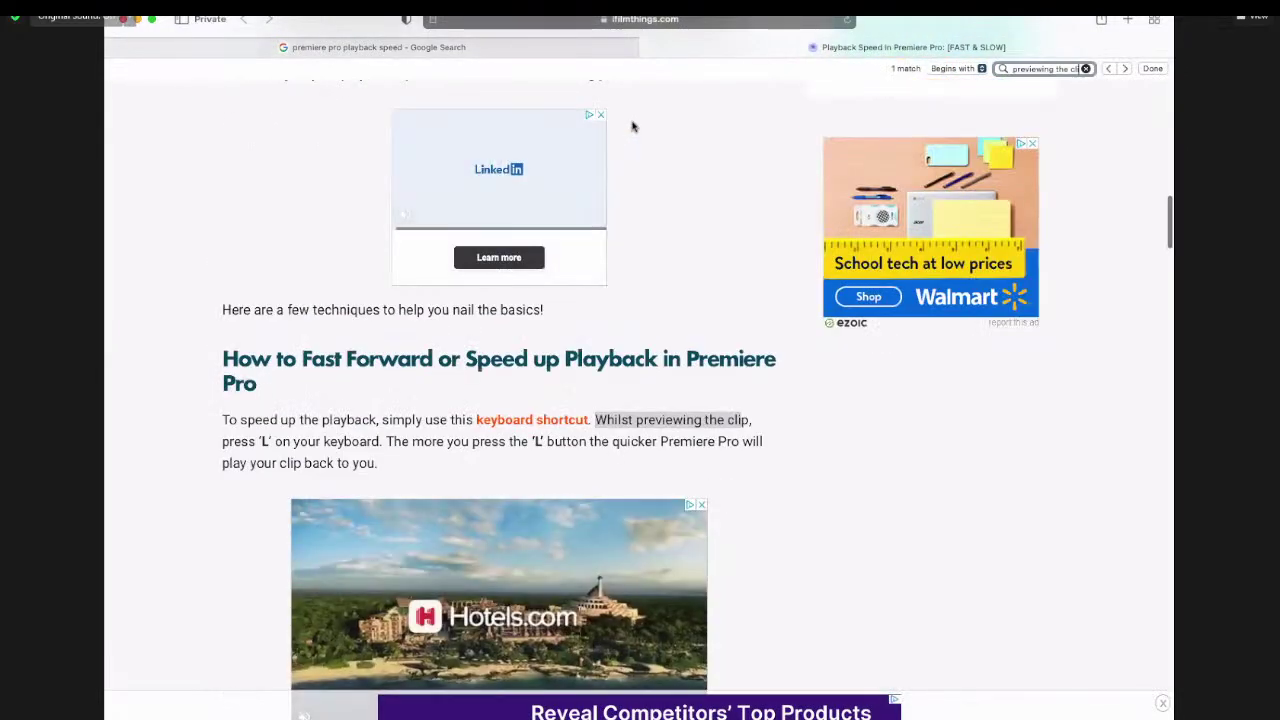
{"action": "scroll", "coordinate": [509, 409], "scroll_direction": "down", "scroll_amount": 2}
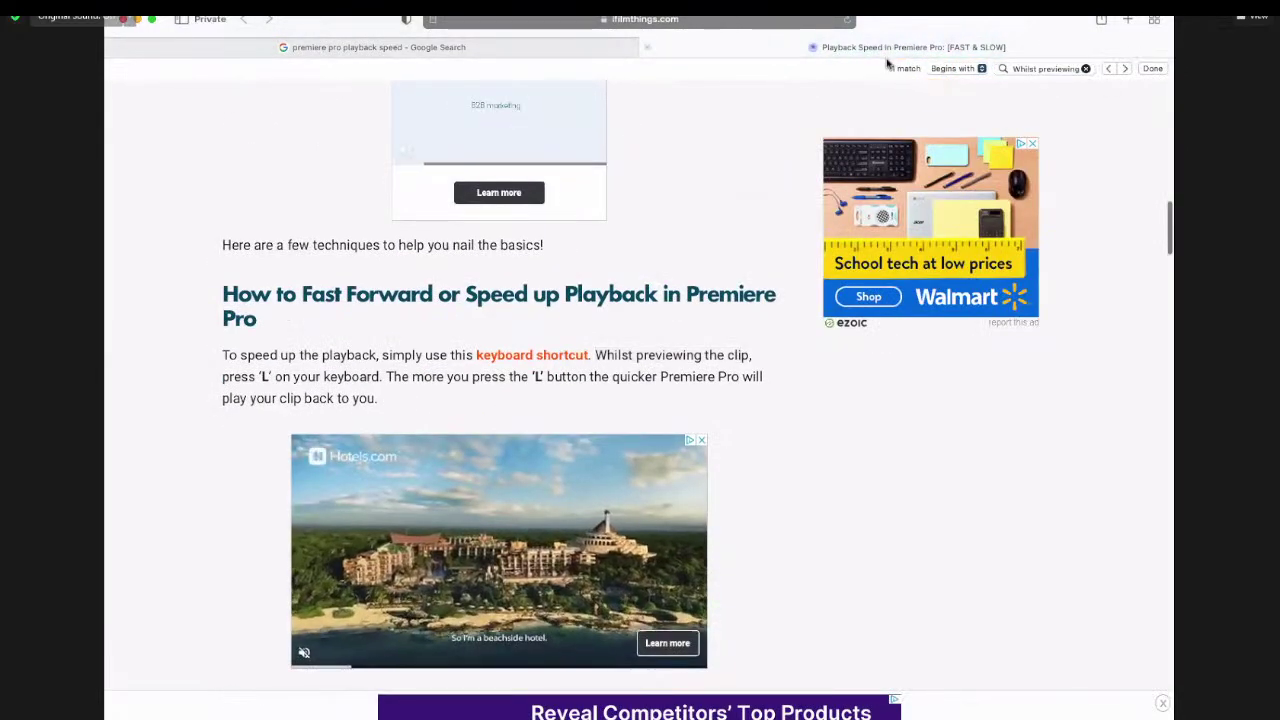
{"action": "left_click", "coordinate": [1152, 68]}
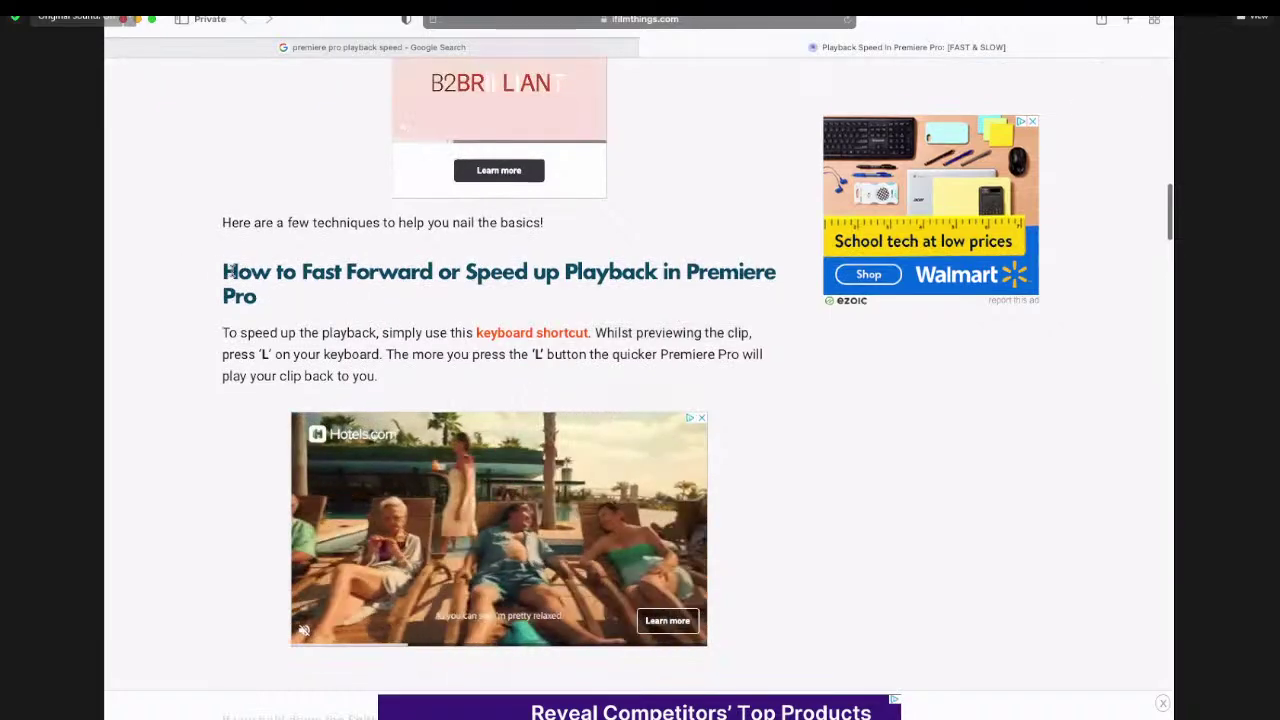
Step: Examine the heading "How to Fast Forward or Speed up Playback in Premiere Pro" and the paragraph under it by highlighting them
{"action": "left_click_drag", "start_coordinate": [187, 263], "coordinate": [375, 370]}
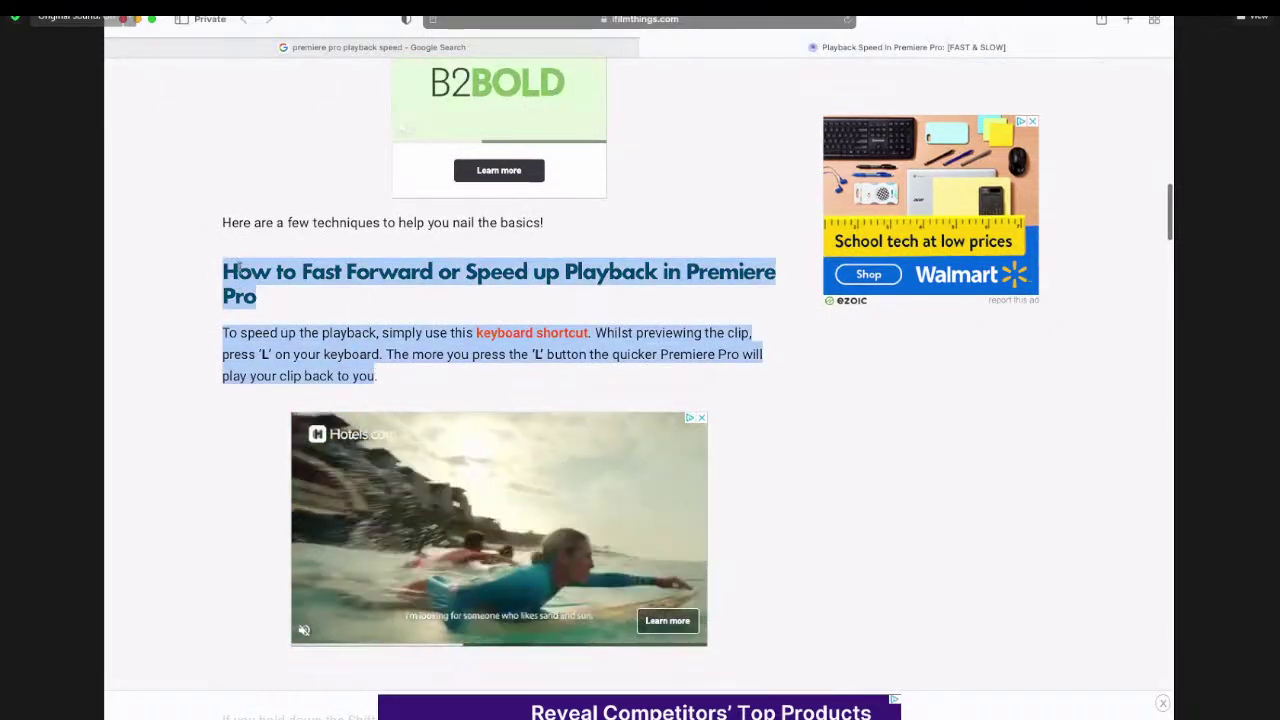
{"action": "left_click", "coordinate": [375, 370]}
{"action": "left_click_drag", "start_coordinate": [215, 265], "coordinate": [268, 301]}
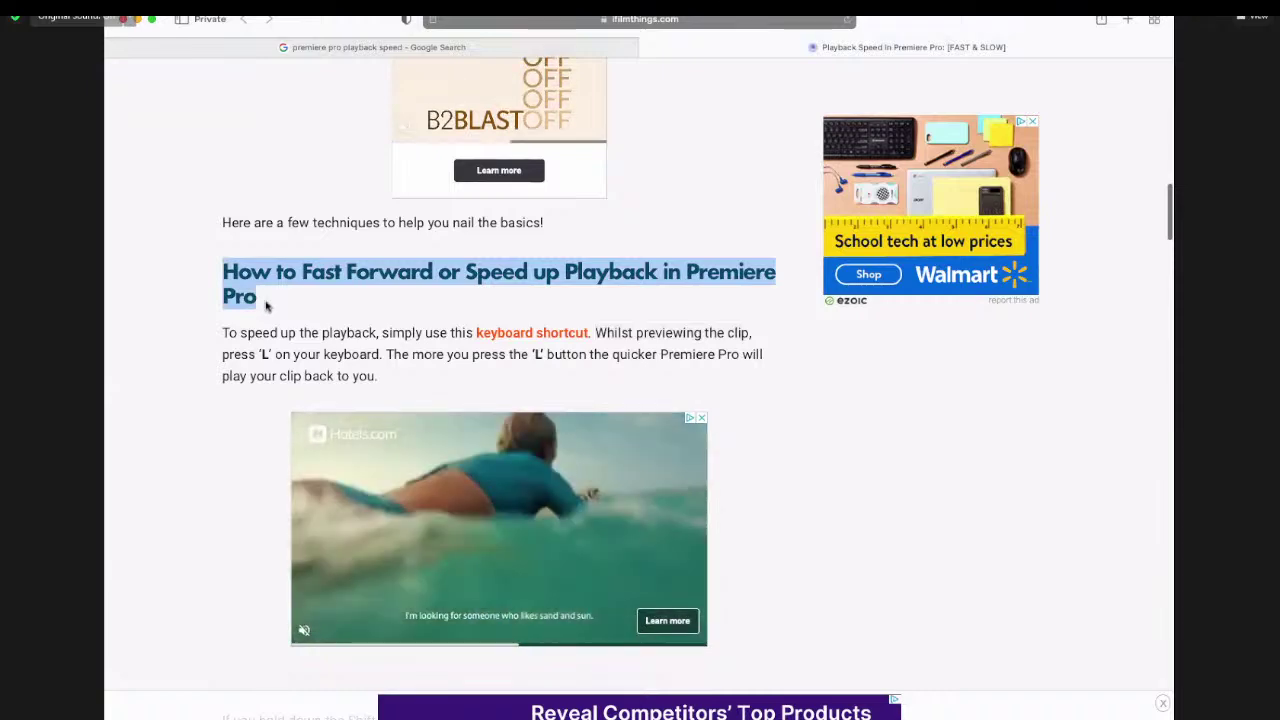
{"action": "left_click", "coordinate": [231, 337]}
{"action": "left_click_drag", "start_coordinate": [231, 337], "coordinate": [385, 377]}
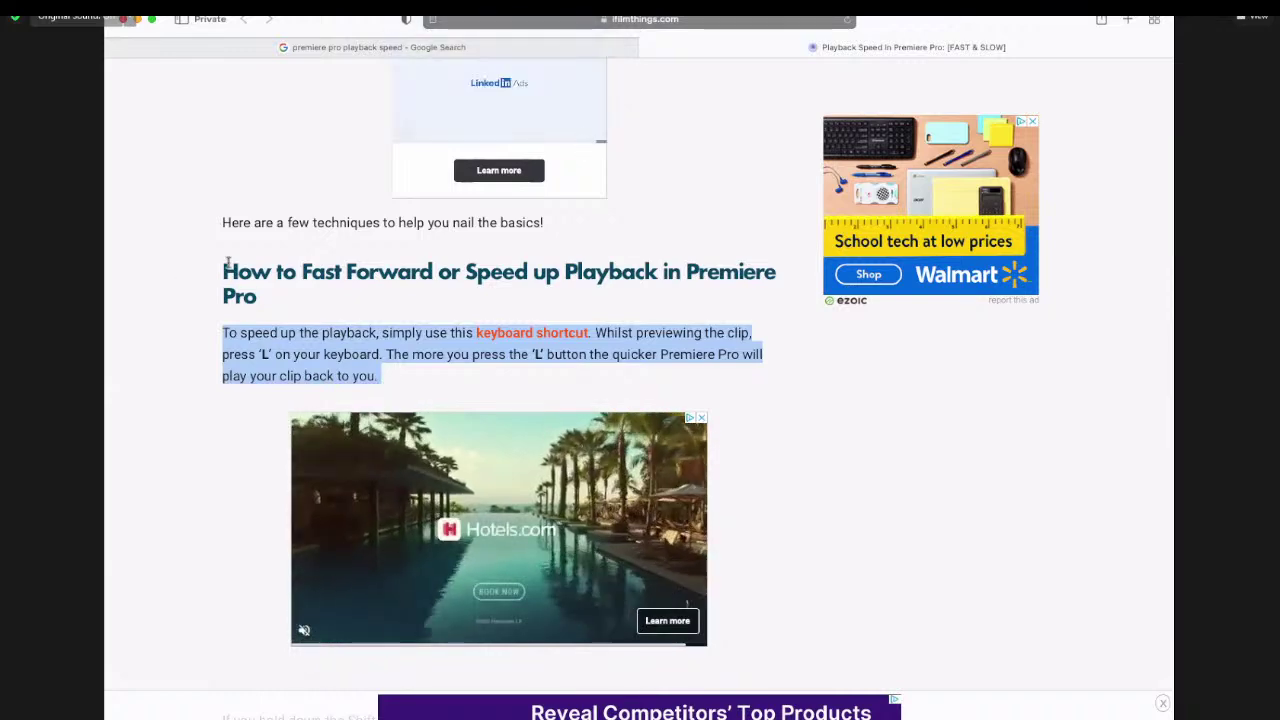
{"action": "left_click_drag", "start_coordinate": [224, 268], "coordinate": [391, 379]}
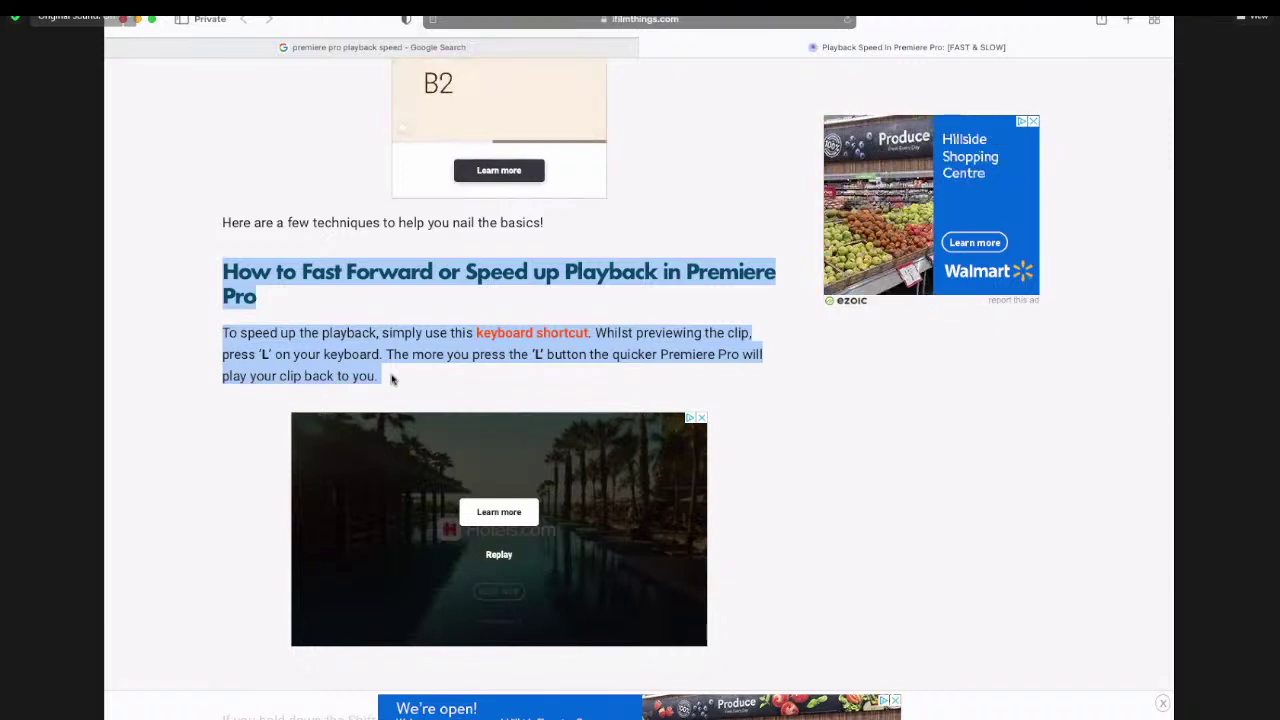
{"action": "left_click", "coordinate": [265, 320]}
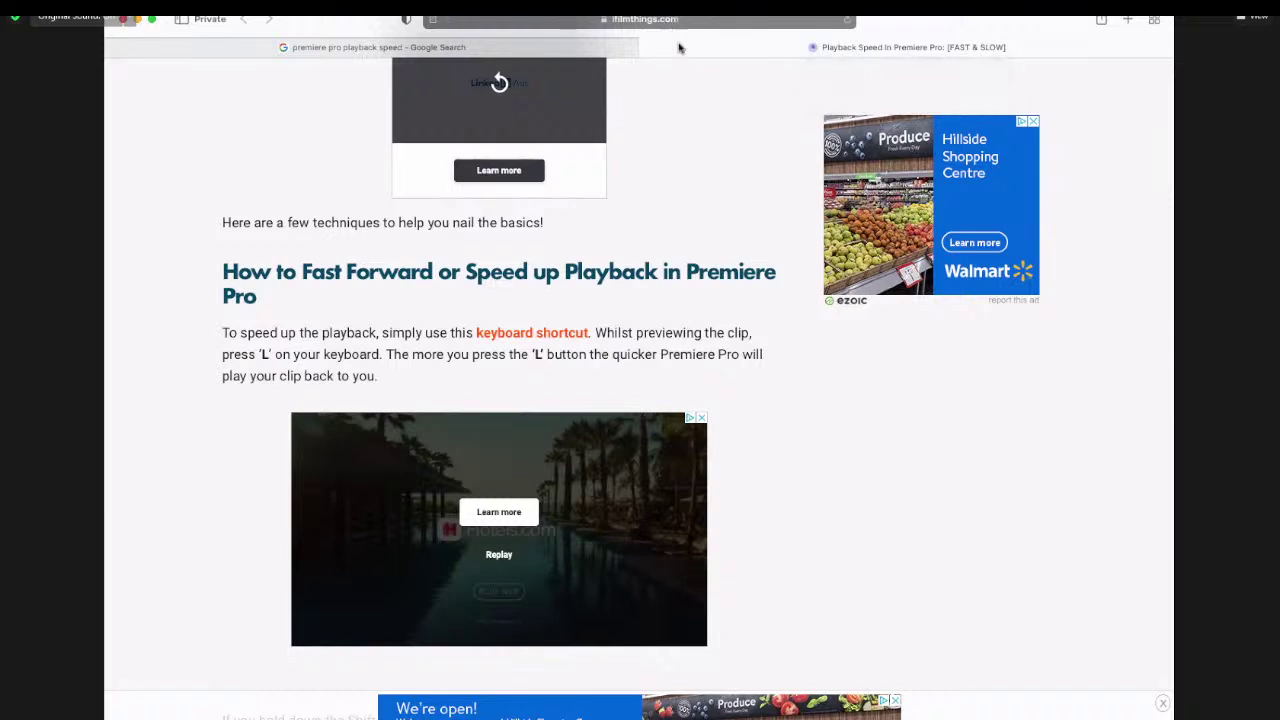
Step: Copy the web address of the playback speed article
{"action": "left_click", "coordinate": [640, 19]}
{"action": "right_click", "coordinate": [588, 22]}
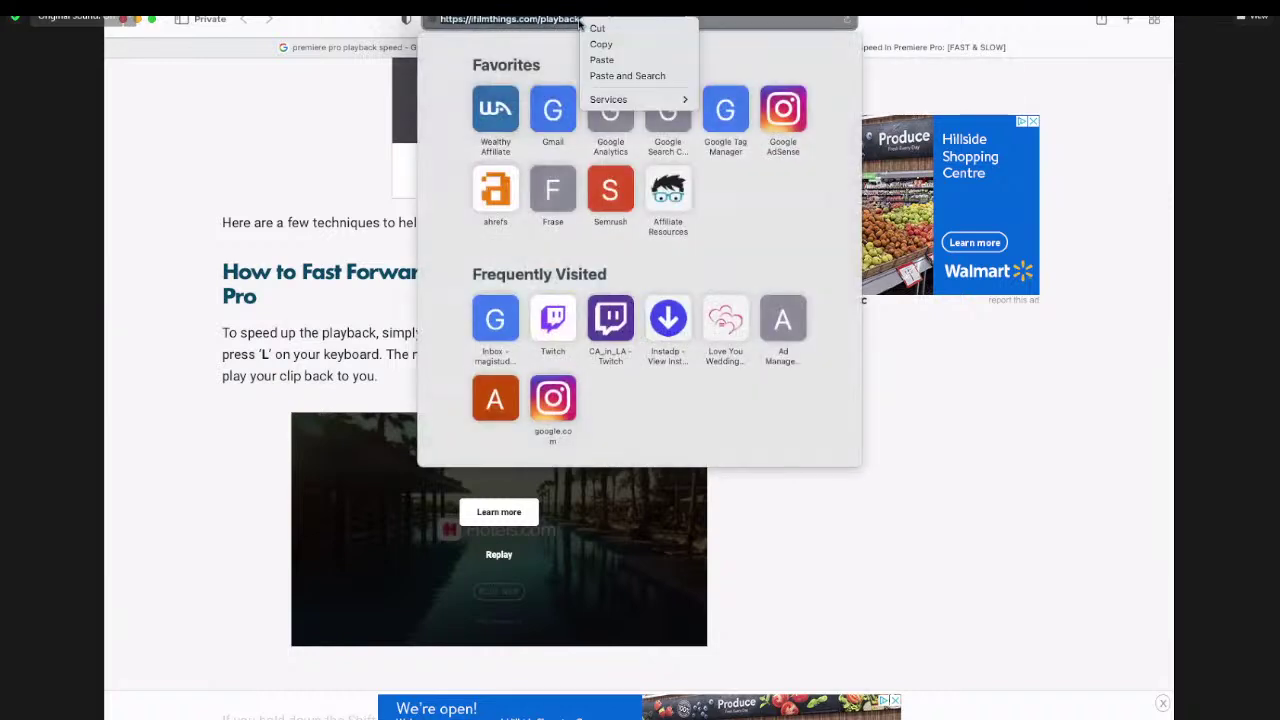
{"action": "left_click", "coordinate": [603, 45]}
{"action": "left_click", "coordinate": [270, 334]}
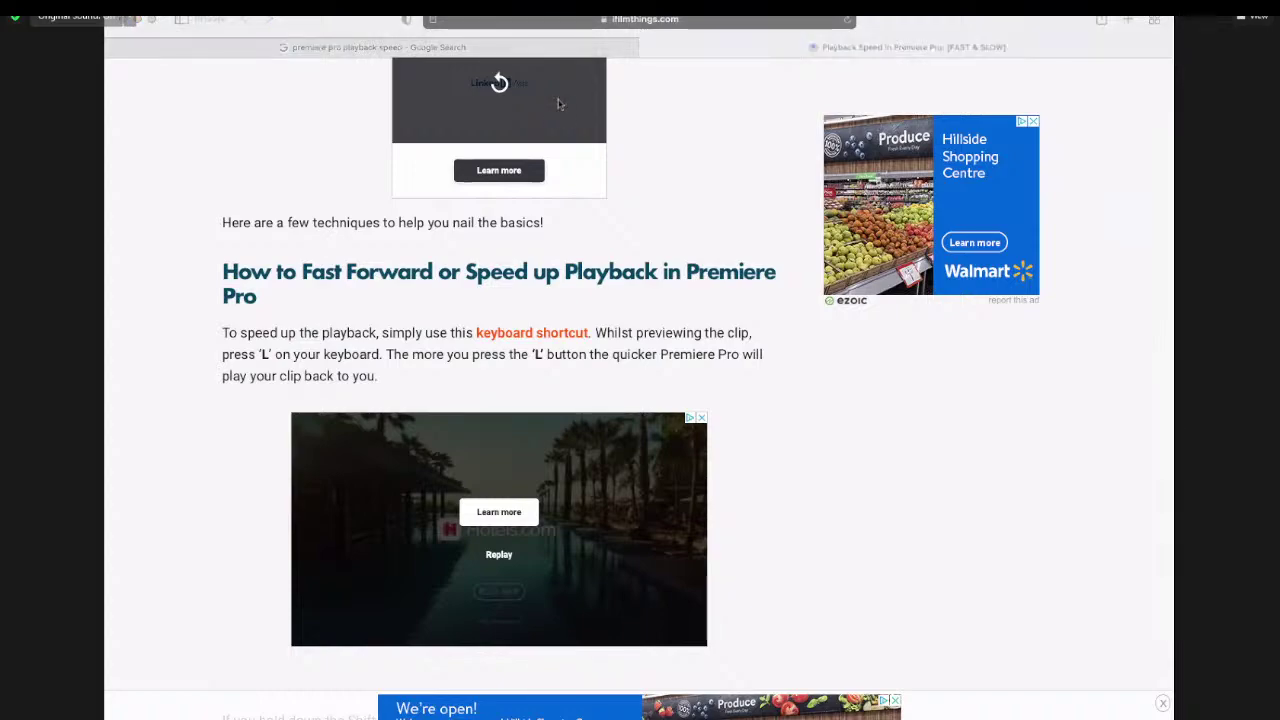
Step: Switch to Google Search Console and run a URL inspection on the copied playback speed article address
{"action": "key", "text": "super+Tab"}
{"action": "left_click", "coordinate": [262, 60]}
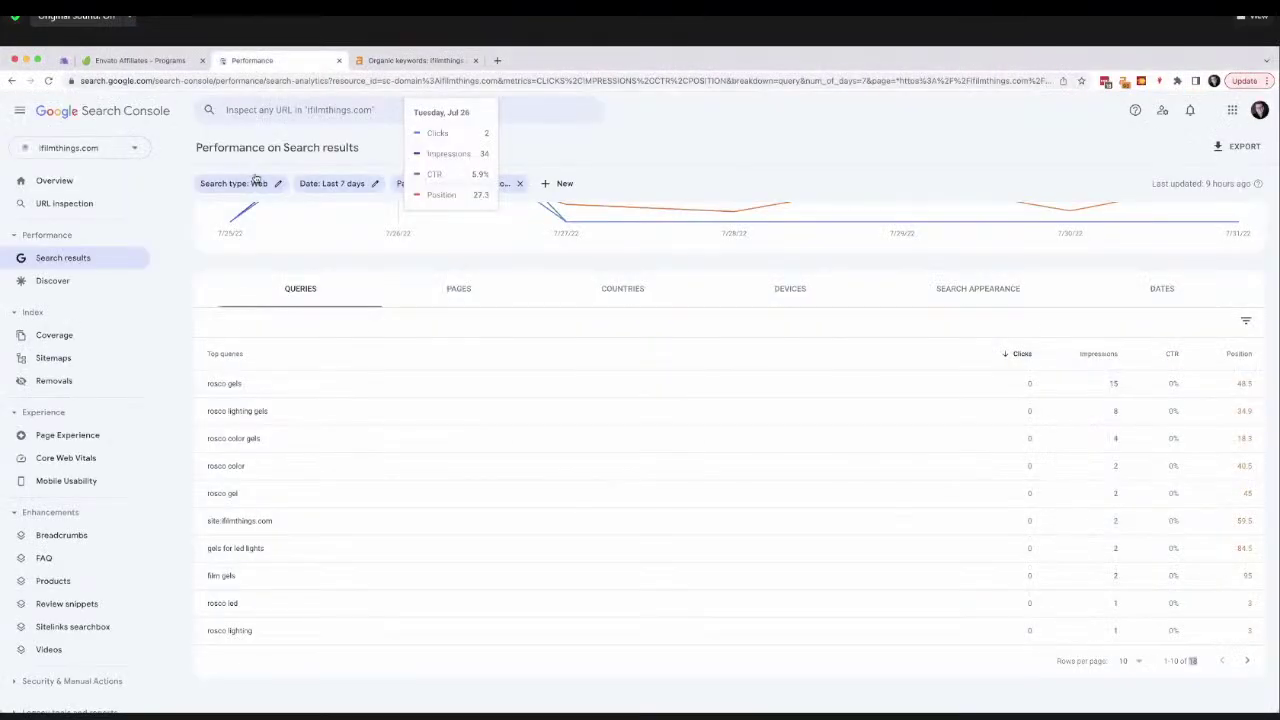
{"action": "scroll", "coordinate": [260, 350], "scroll_direction": "up", "scroll_amount": 3}
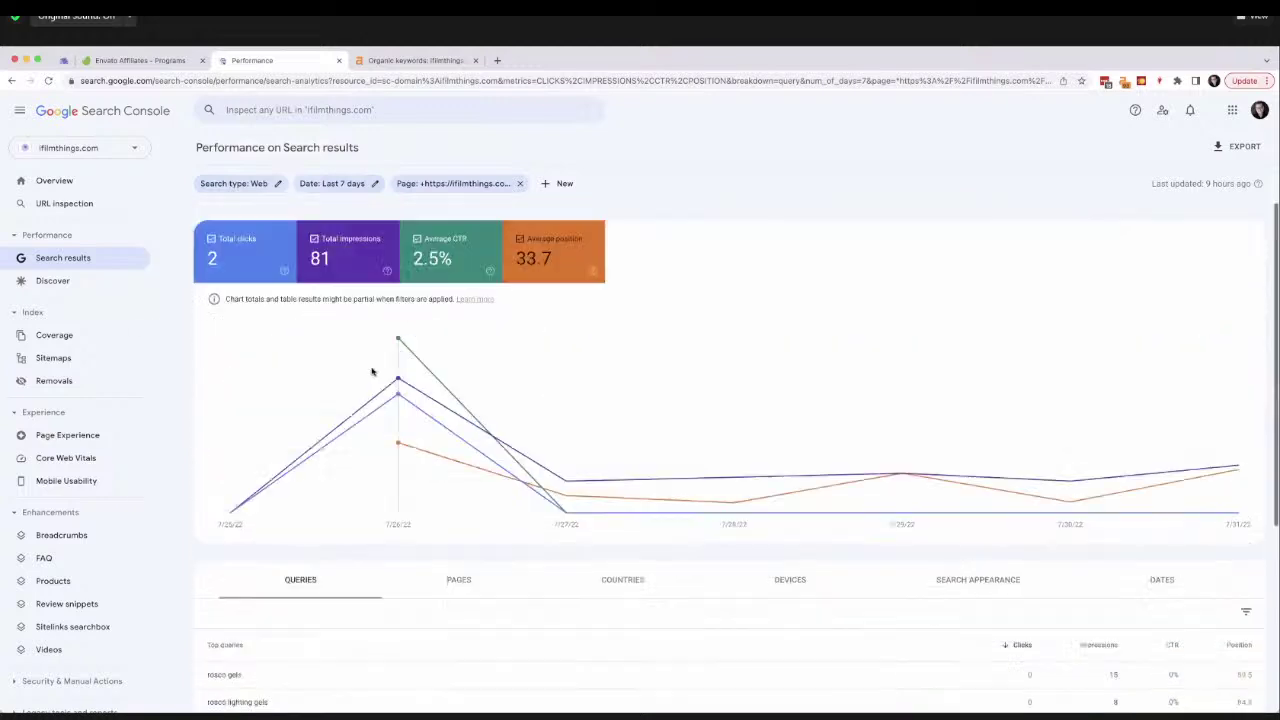
{"action": "left_click", "coordinate": [279, 108]}
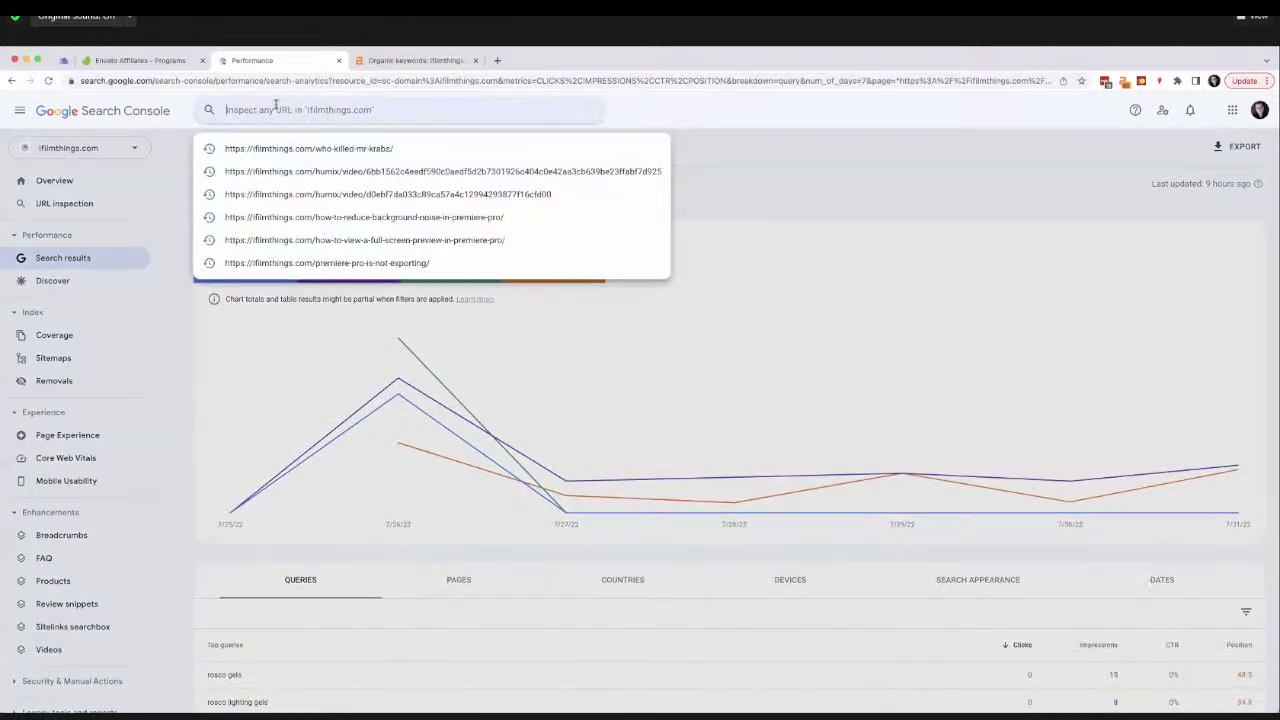
{"action": "key", "text": "ctrl+v"}
{"action": "key", "text": "Return"}
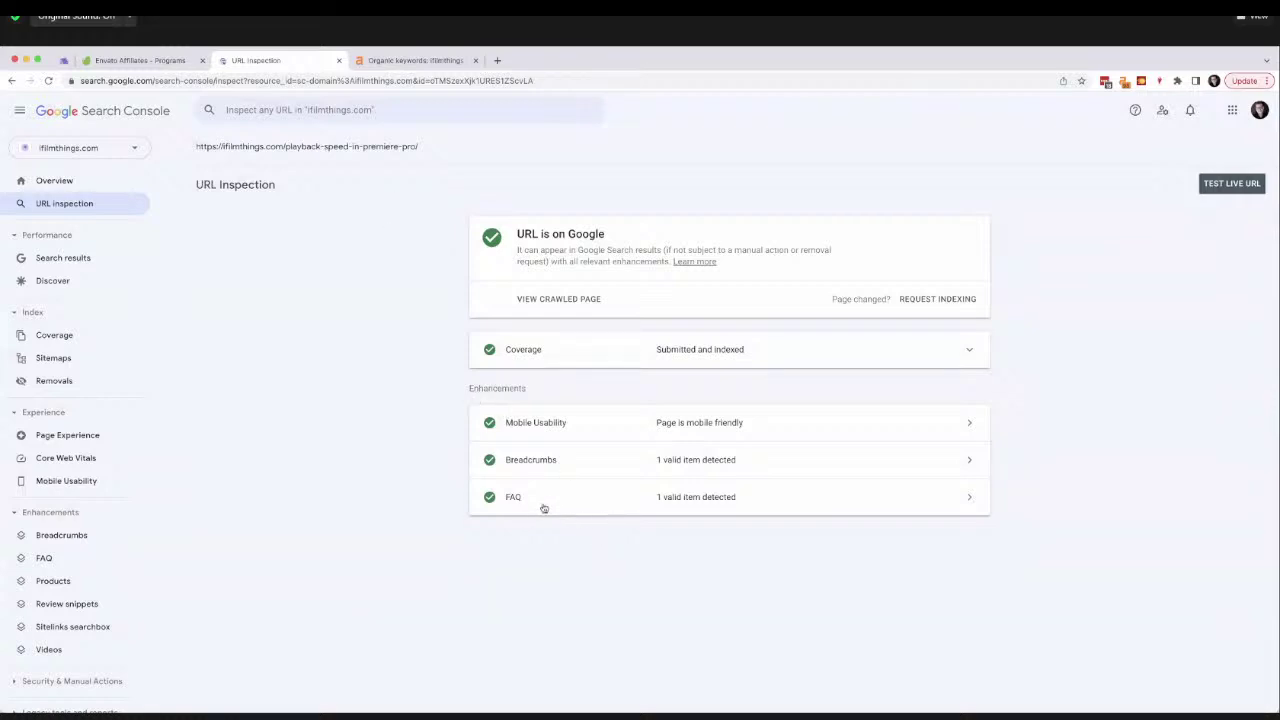
Step: Examine the Enhancements results for the inspected article, covering Mobile Usability, Breadcrumbs and FAQ
{"action": "scroll", "coordinate": [544, 508], "scroll_direction": "up", "scroll_amount": 5}
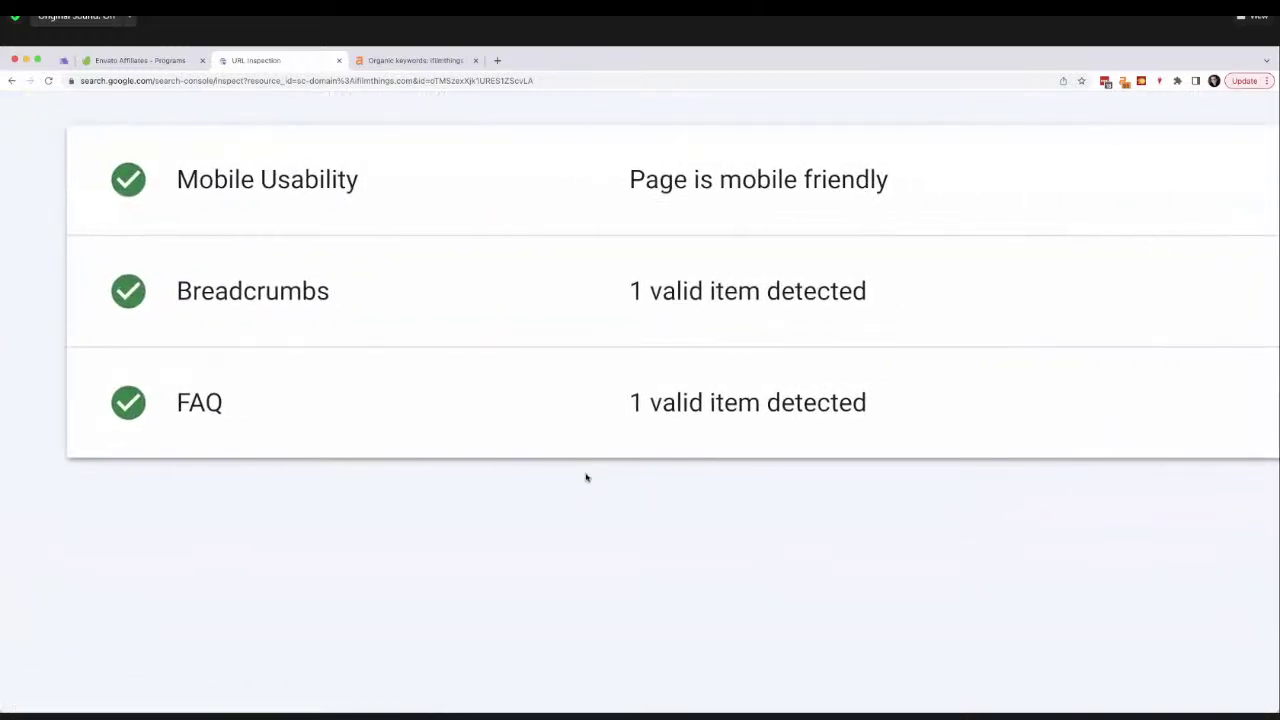
{"action": "scroll", "coordinate": [587, 477], "scroll_direction": "up", "scroll_amount": 2}
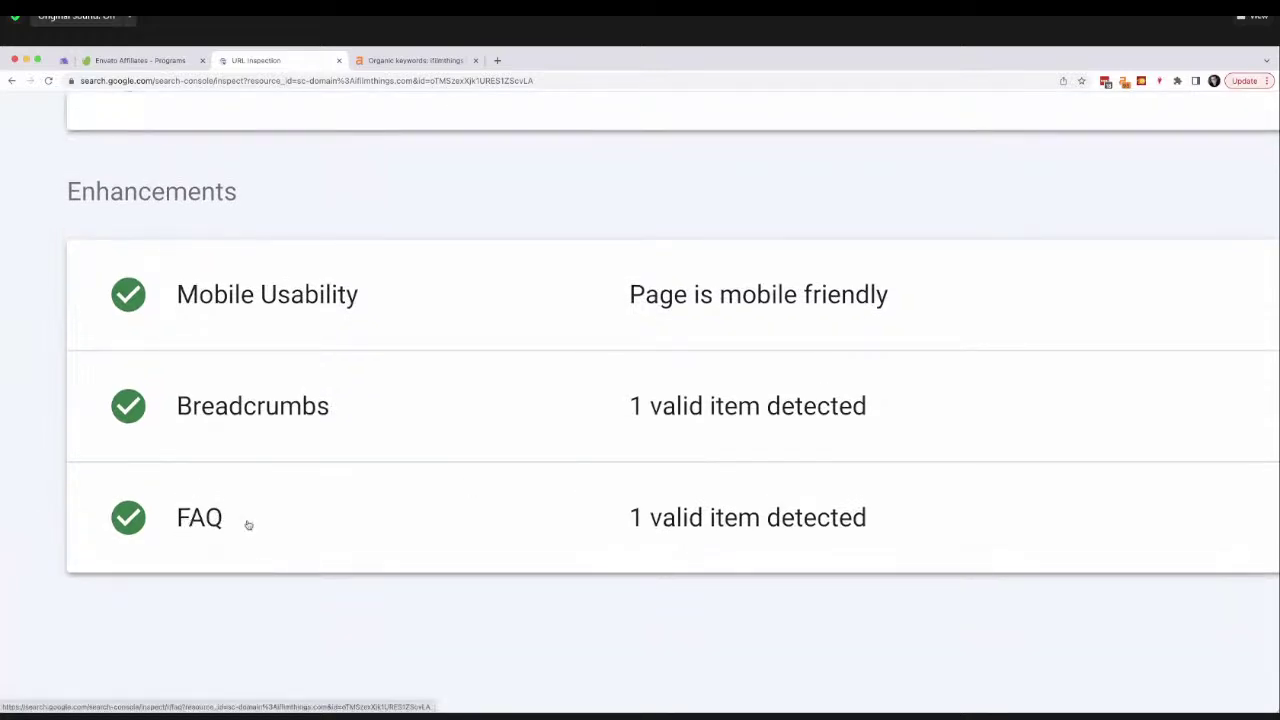
{"action": "scroll", "coordinate": [237, 521], "scroll_direction": "down", "scroll_amount": 5}
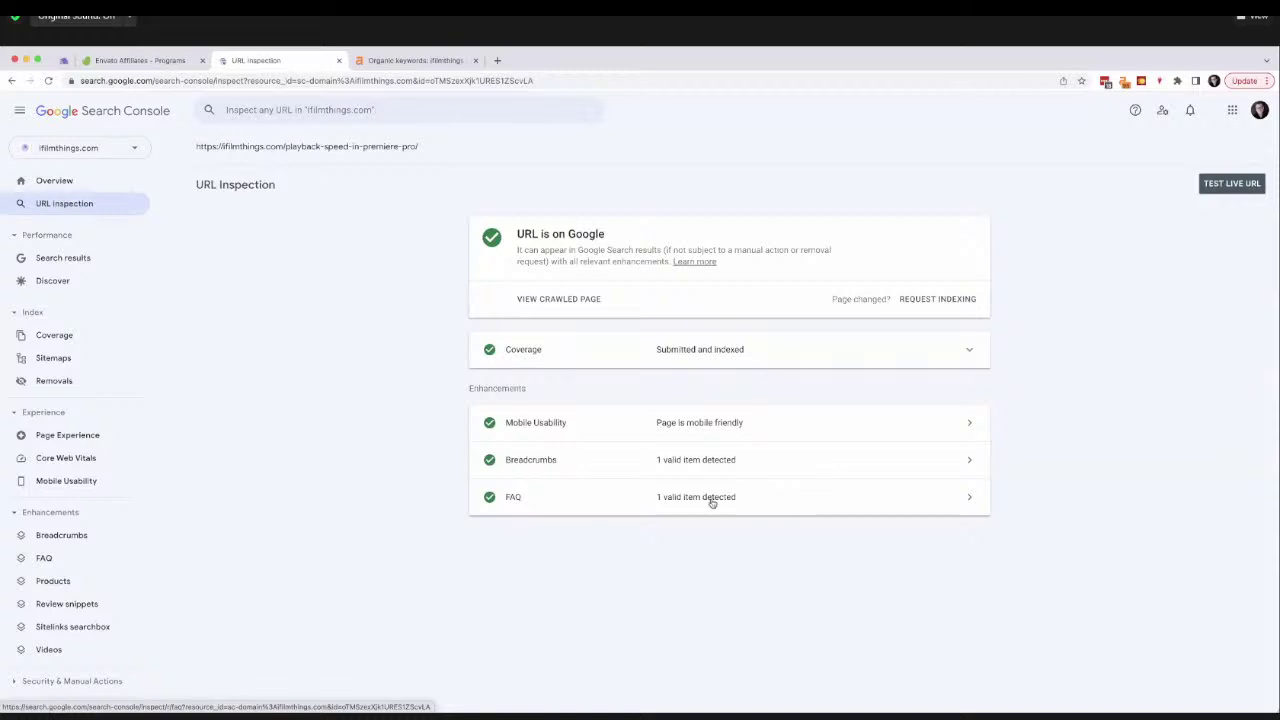
Step: Open the article's FAQ enhancement details, expand the detected item and read its question name and answer text
{"action": "left_click", "coordinate": [712, 502]}
{"action": "left_click", "coordinate": [657, 448]}
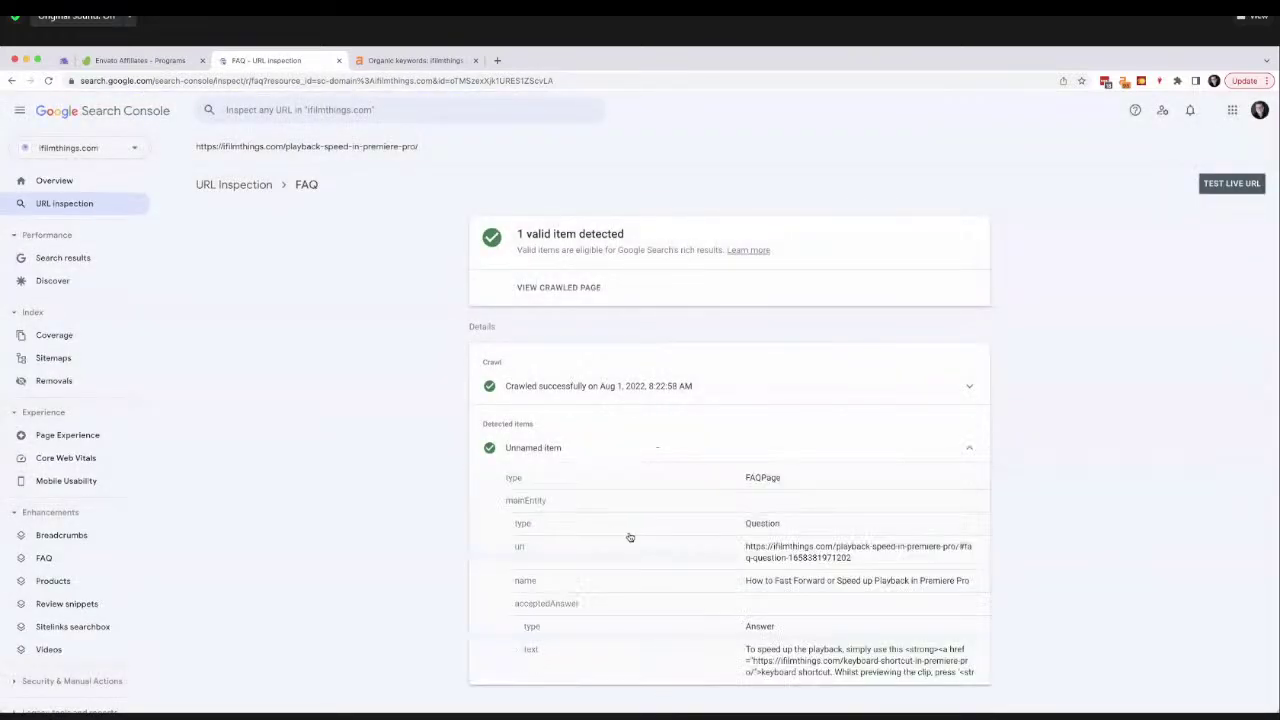
{"action": "scroll", "coordinate": [806, 560], "scroll_direction": "down", "scroll_amount": 1}
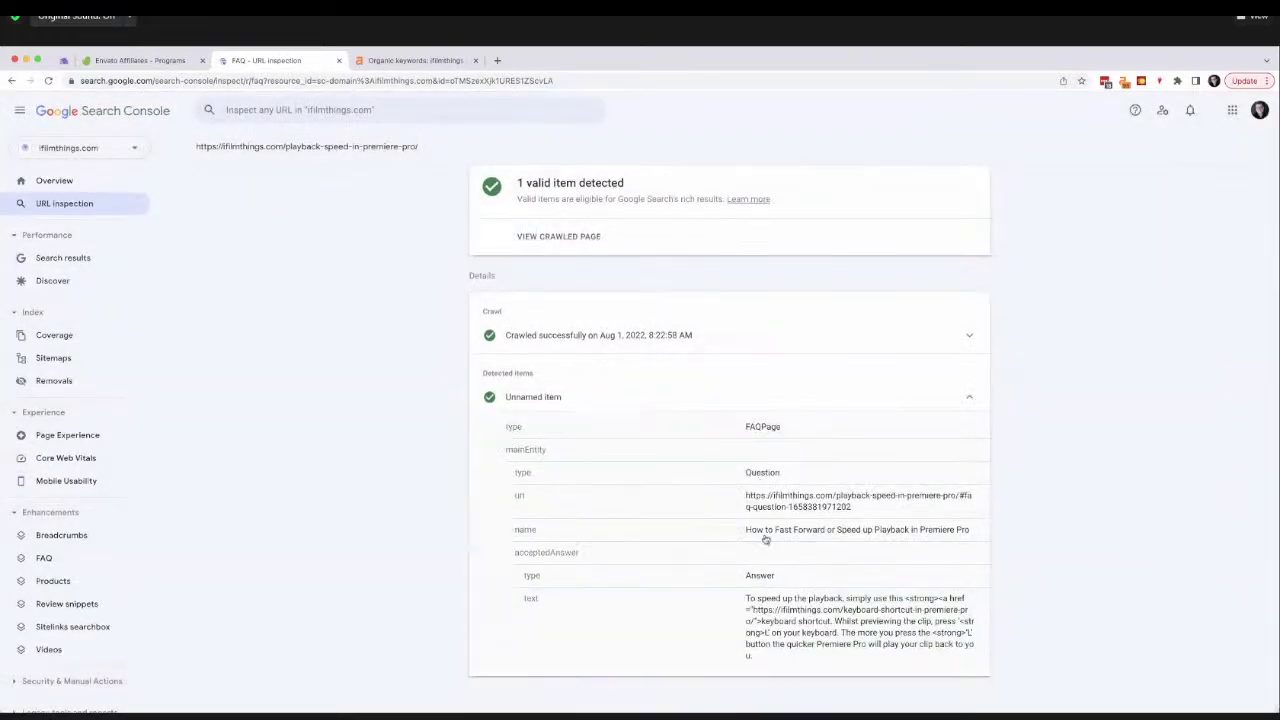
{"action": "scroll", "coordinate": [768, 535], "scroll_direction": "up", "scroll_amount": 5}
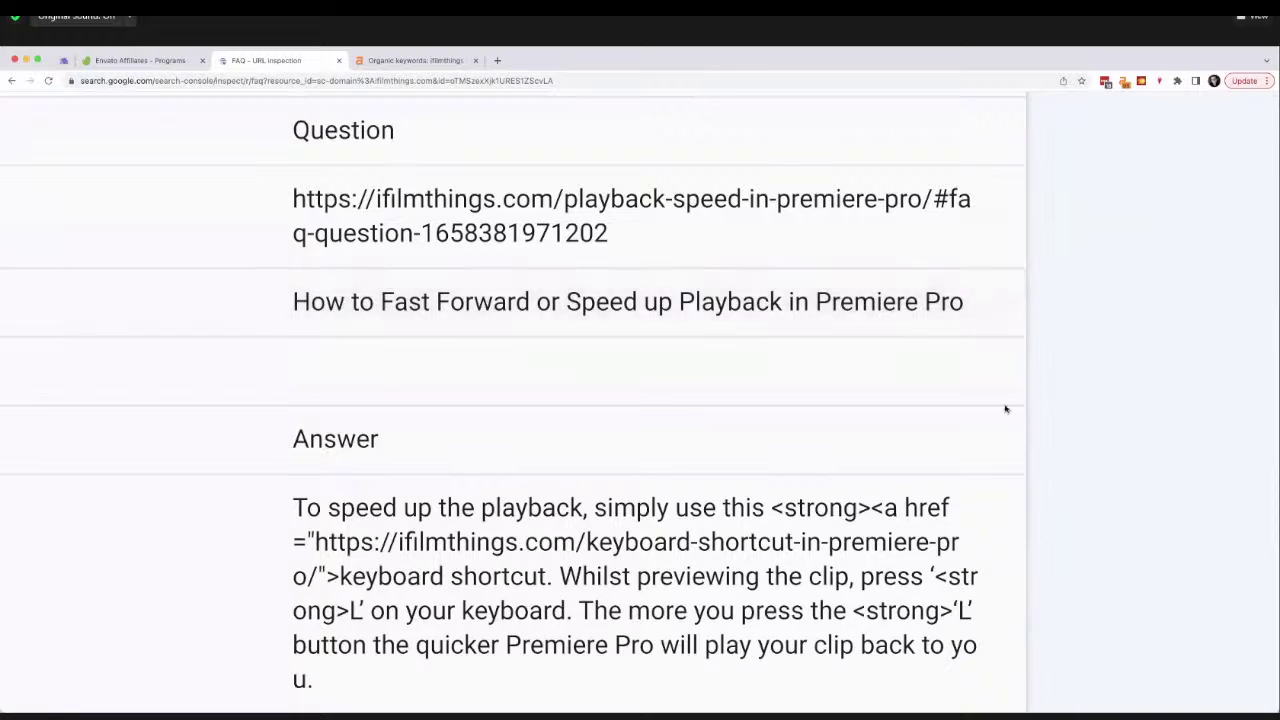
{"action": "scroll", "coordinate": [294, 356], "scroll_direction": "down", "scroll_amount": 3}
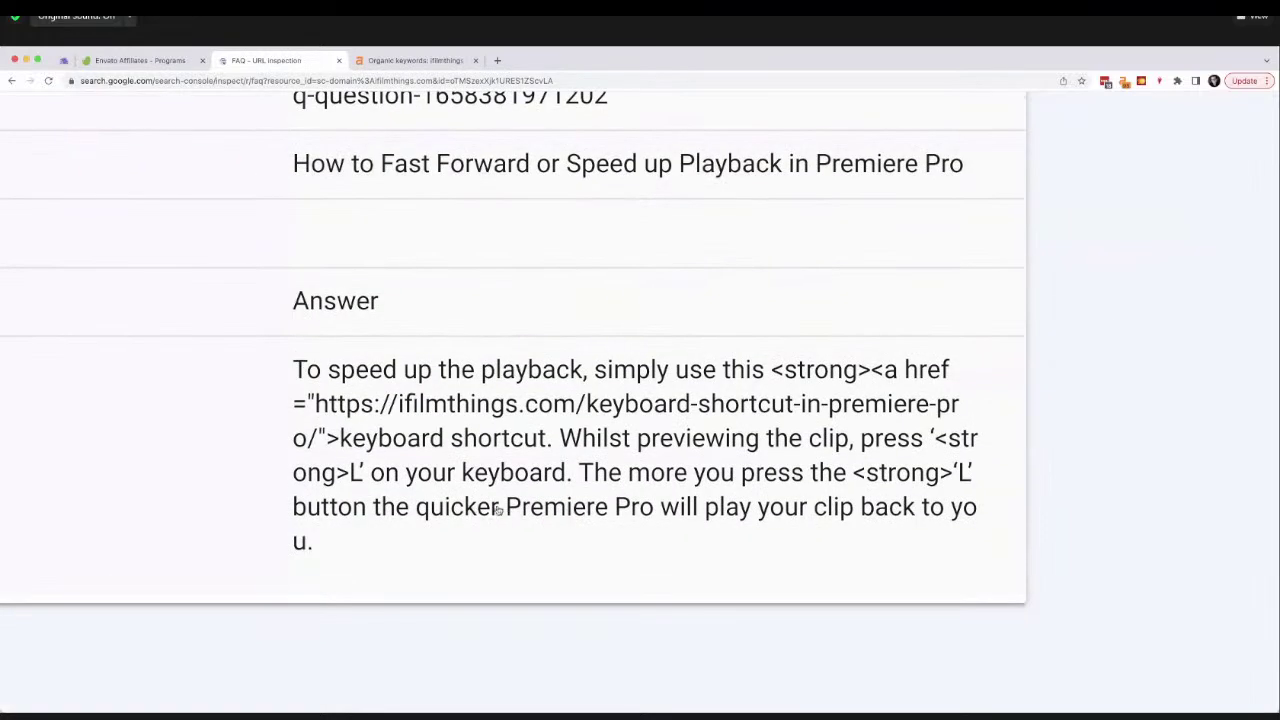
{"action": "scroll", "coordinate": [497, 509], "scroll_direction": "down", "scroll_amount": 5}
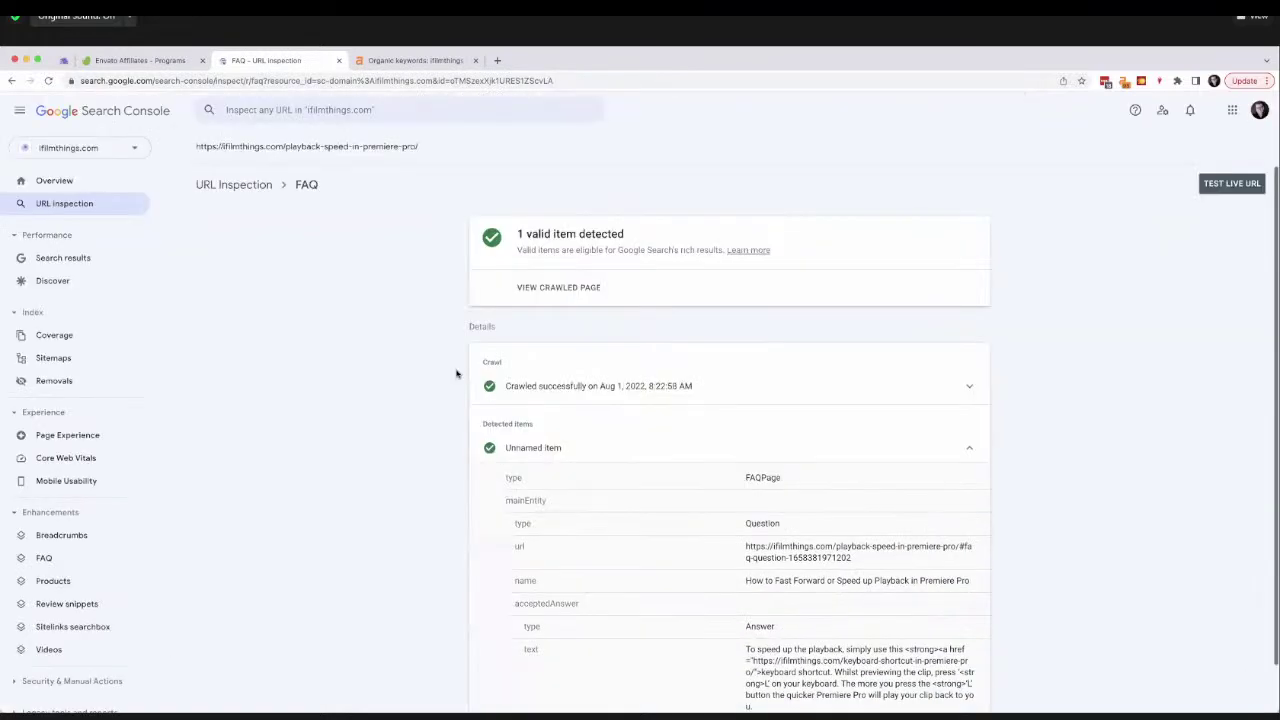
Step: Open the playback speed article in the WordPress editor and highlight the FAQ block "How to Fast Forward or Speed up Playback in Premiere Pro"
{"action": "left_click_drag", "start_coordinate": [196, 146], "coordinate": [403, 156]}
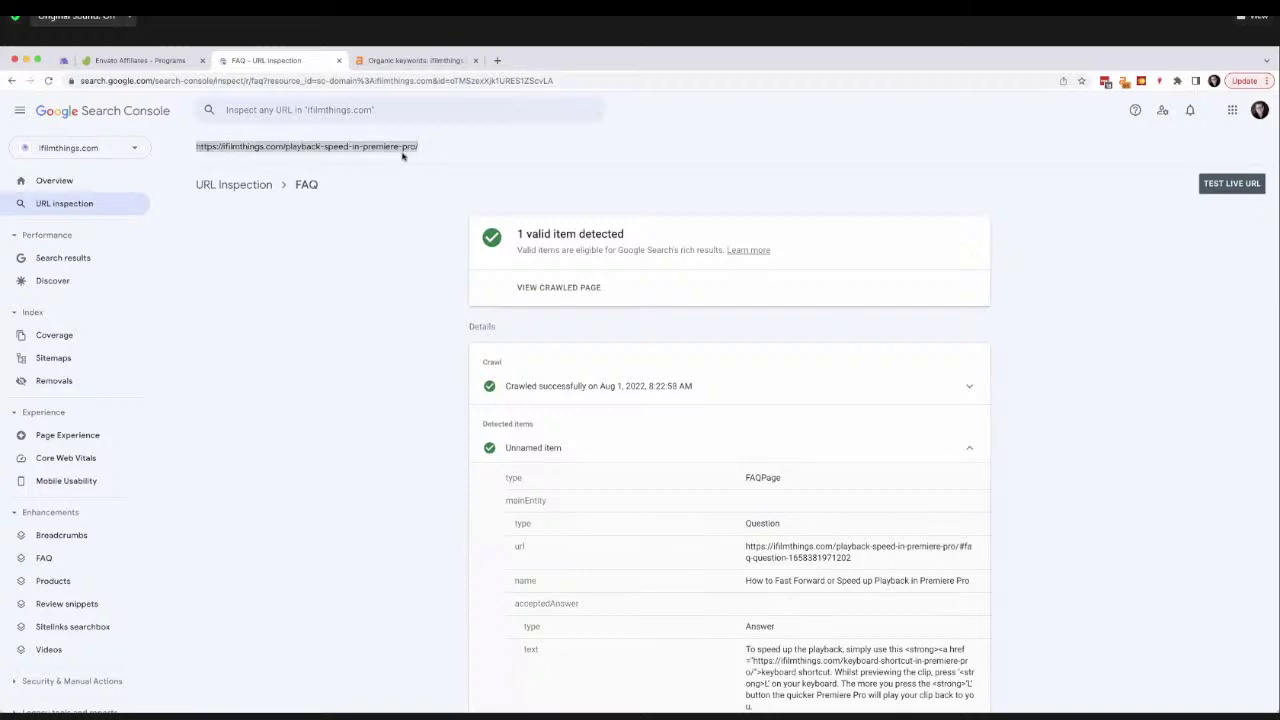
{"action": "left_click", "coordinate": [499, 61]}
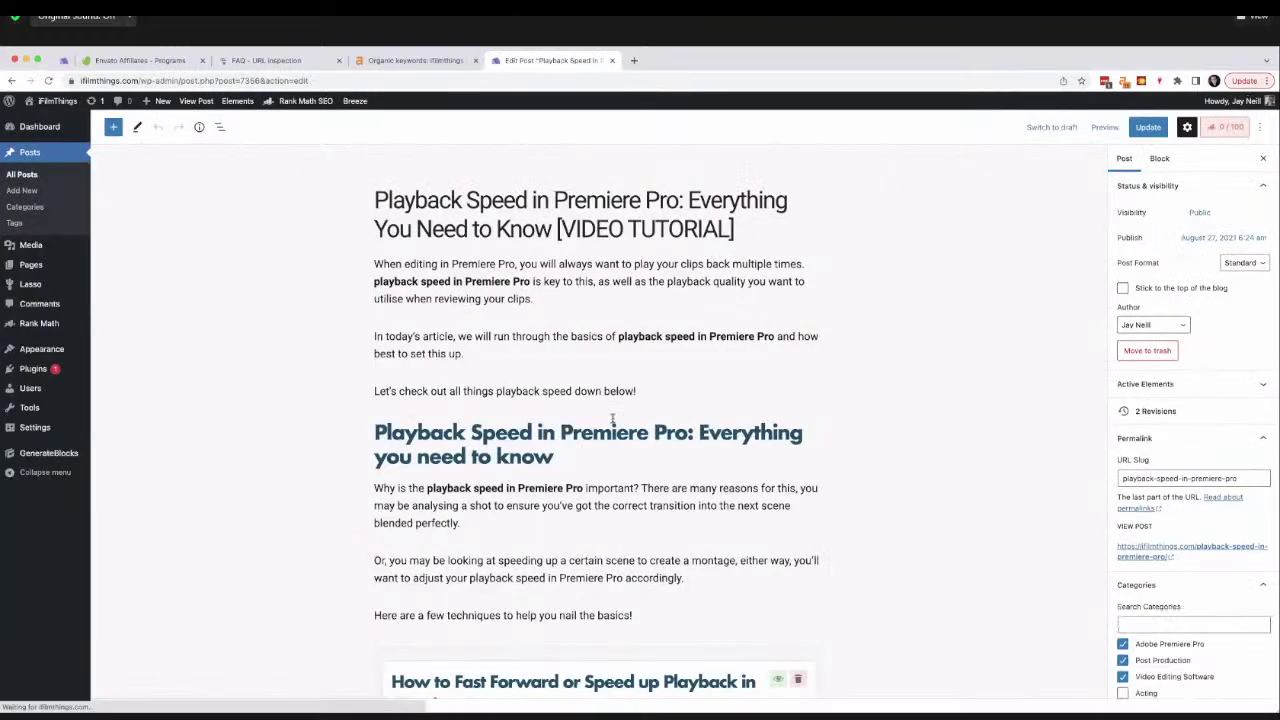
{"action": "scroll", "coordinate": [611, 419], "scroll_direction": "down", "scroll_amount": 3}
{"action": "scroll", "coordinate": [611, 419], "scroll_direction": "down", "scroll_amount": 1}
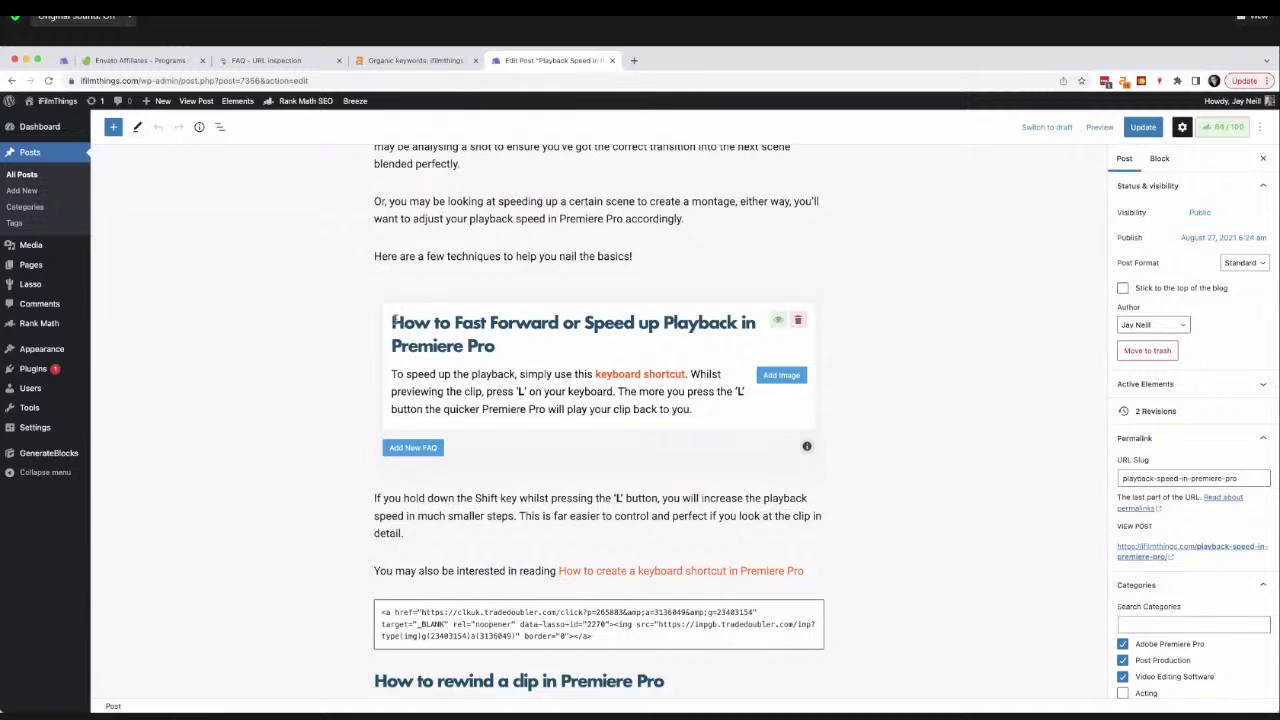
{"action": "left_click_drag", "start_coordinate": [394, 322], "coordinate": [695, 410]}
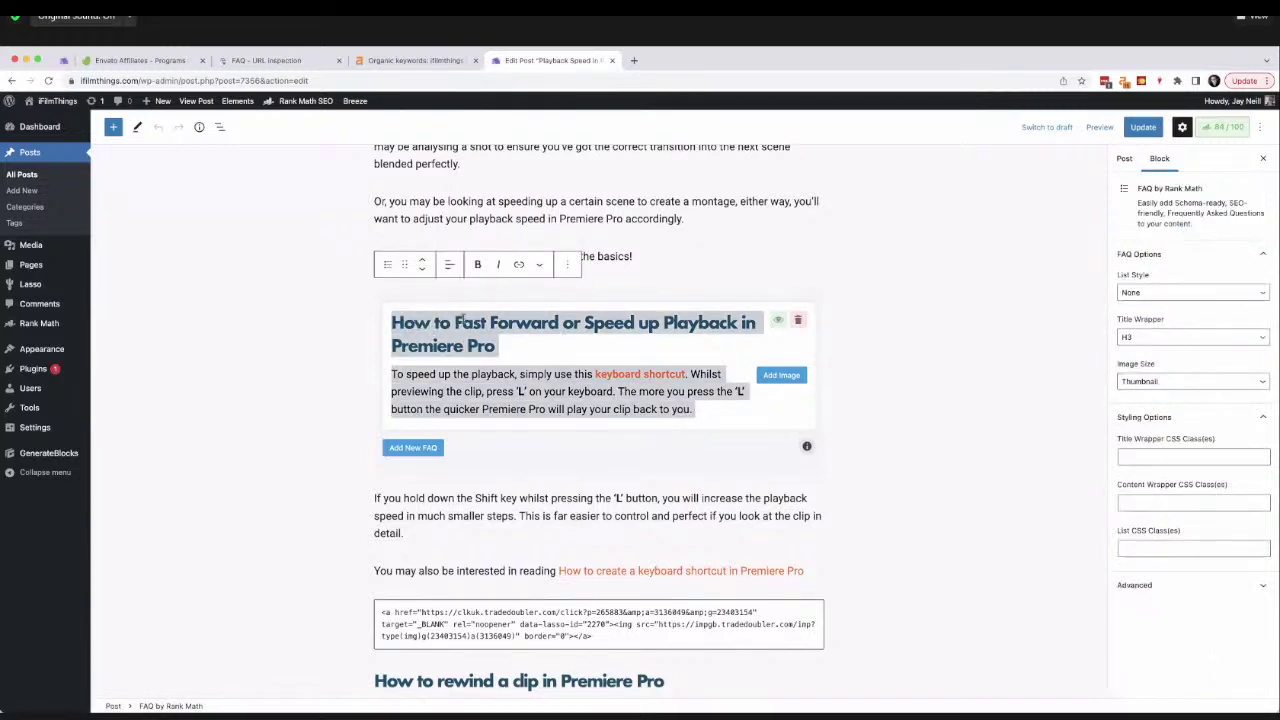
{"action": "left_click", "coordinate": [441, 322]}
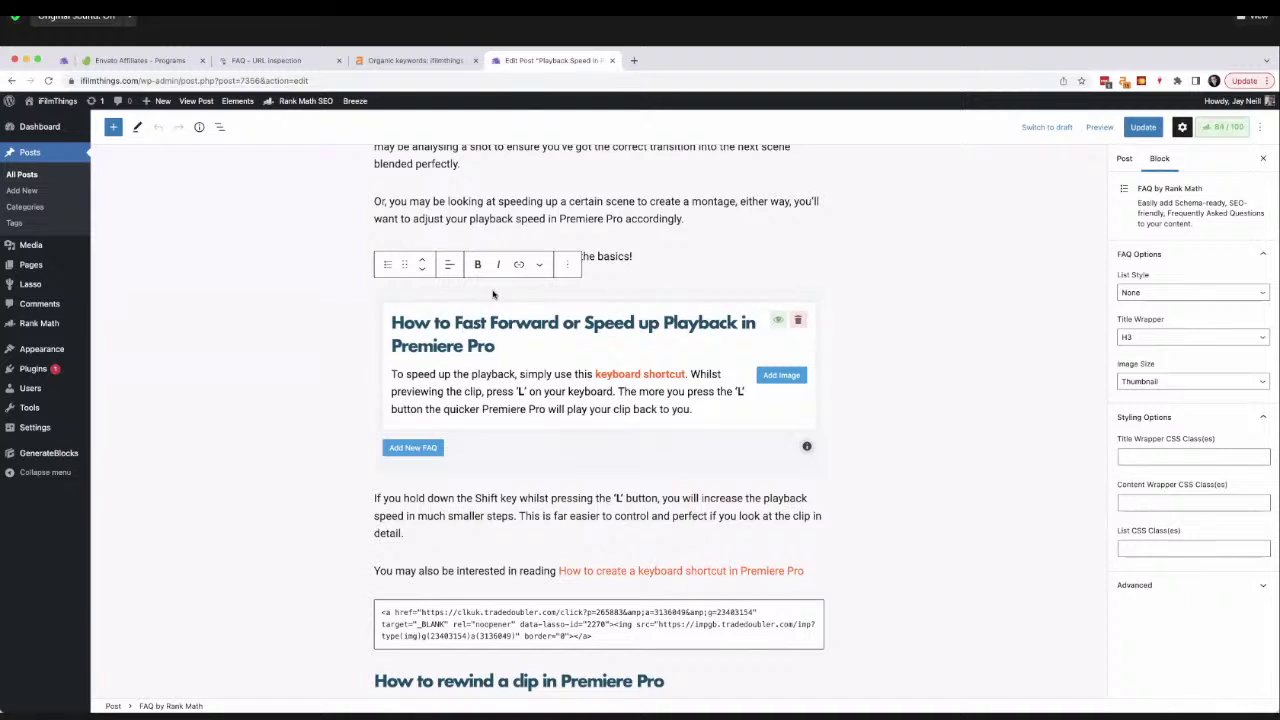
Step: Return to the article's FAQ inspection in Search Console, collapse the detected item and check the crawl date
{"action": "left_click", "coordinate": [256, 62]}
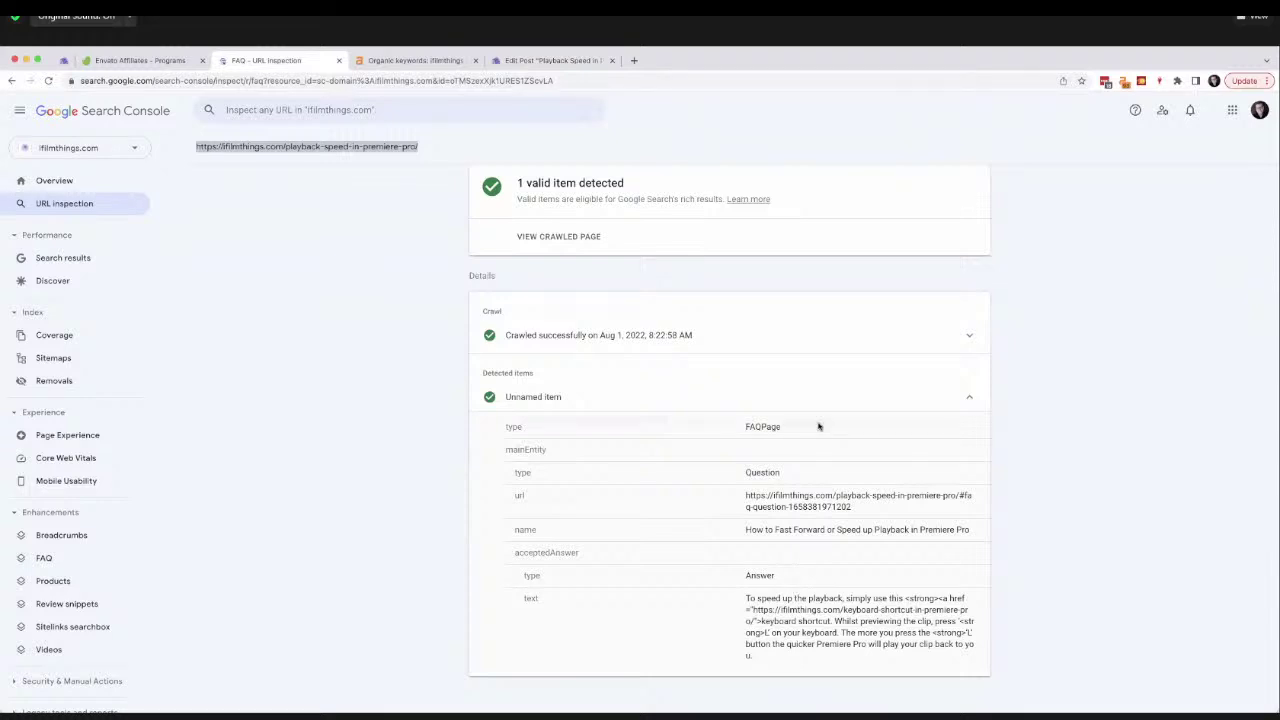
{"action": "left_click", "coordinate": [422, 268]}
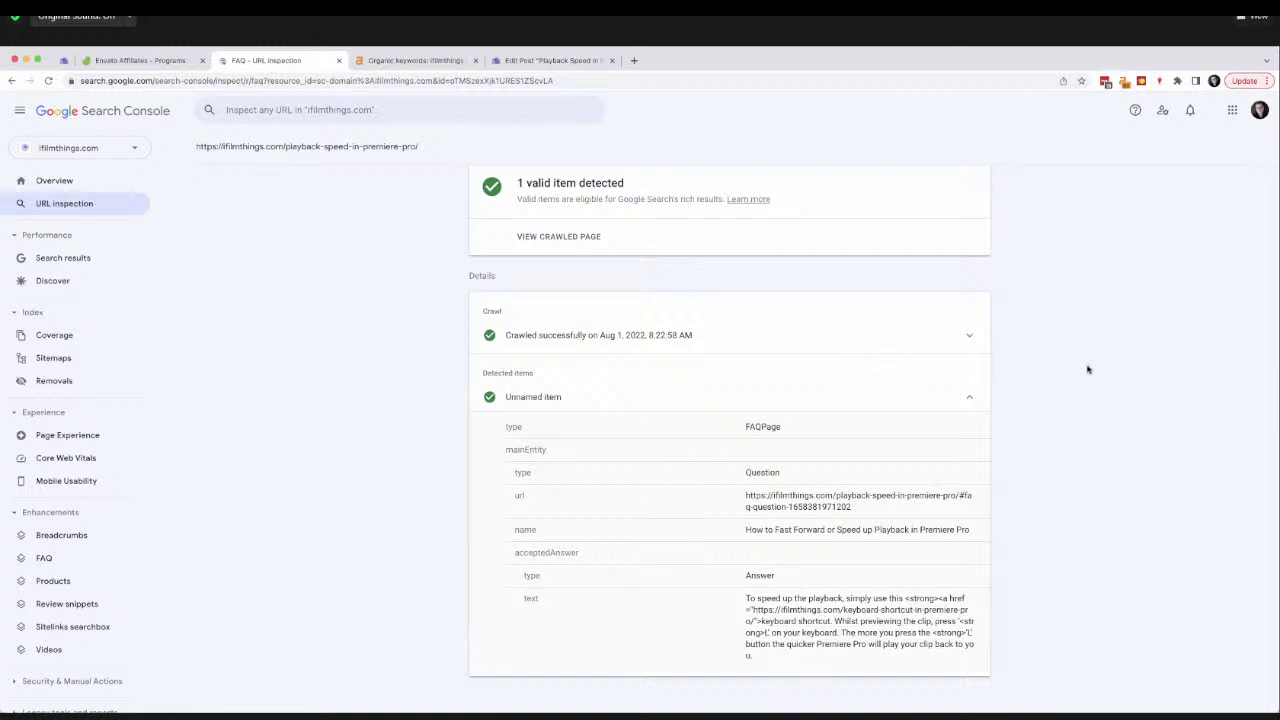
{"action": "left_click", "coordinate": [969, 397]}
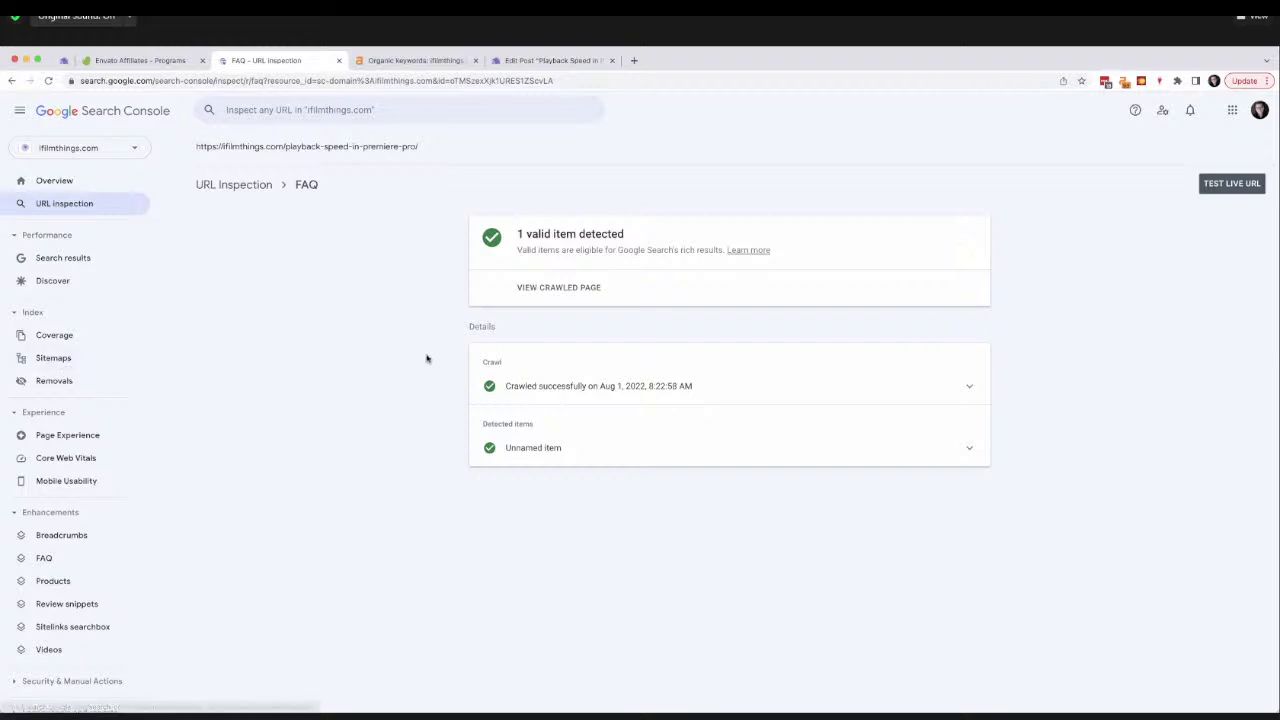
{"action": "scroll", "coordinate": [668, 411], "scroll_direction": "up", "scroll_amount": 5}
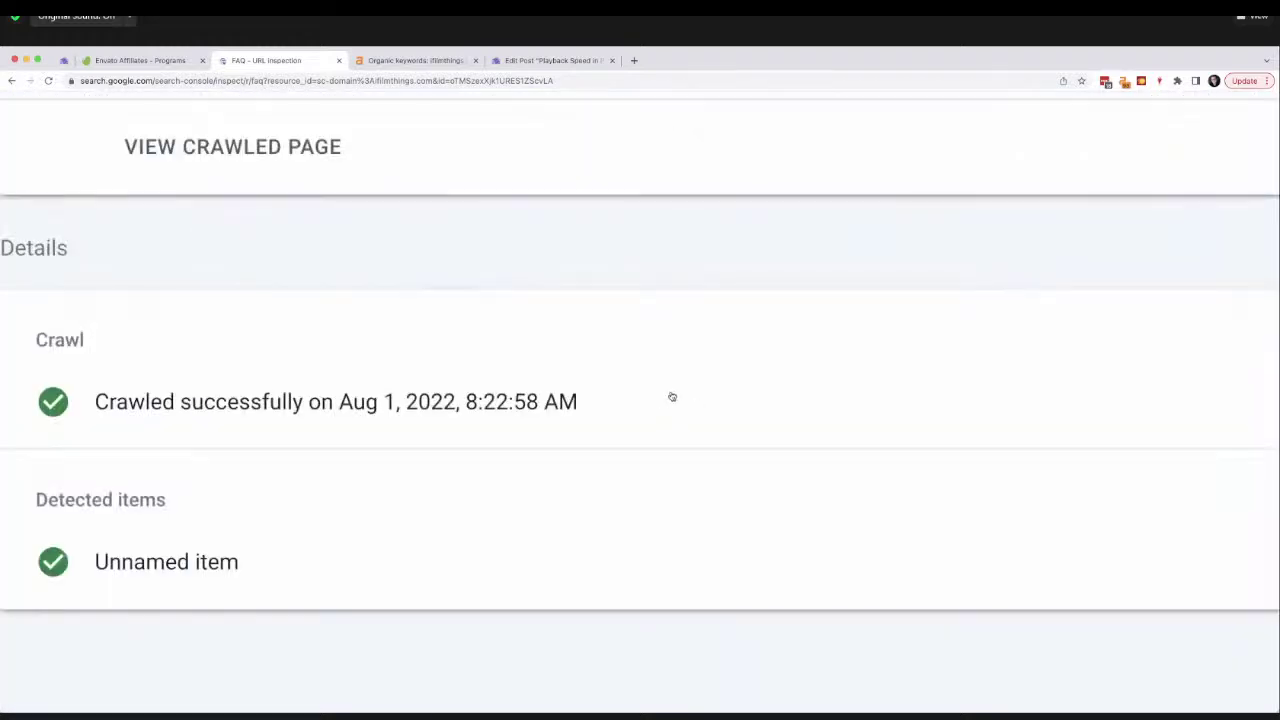
{"action": "scroll", "coordinate": [672, 397], "scroll_direction": "down", "scroll_amount": 2}
{"action": "scroll", "coordinate": [672, 396], "scroll_direction": "down", "scroll_amount": 3}
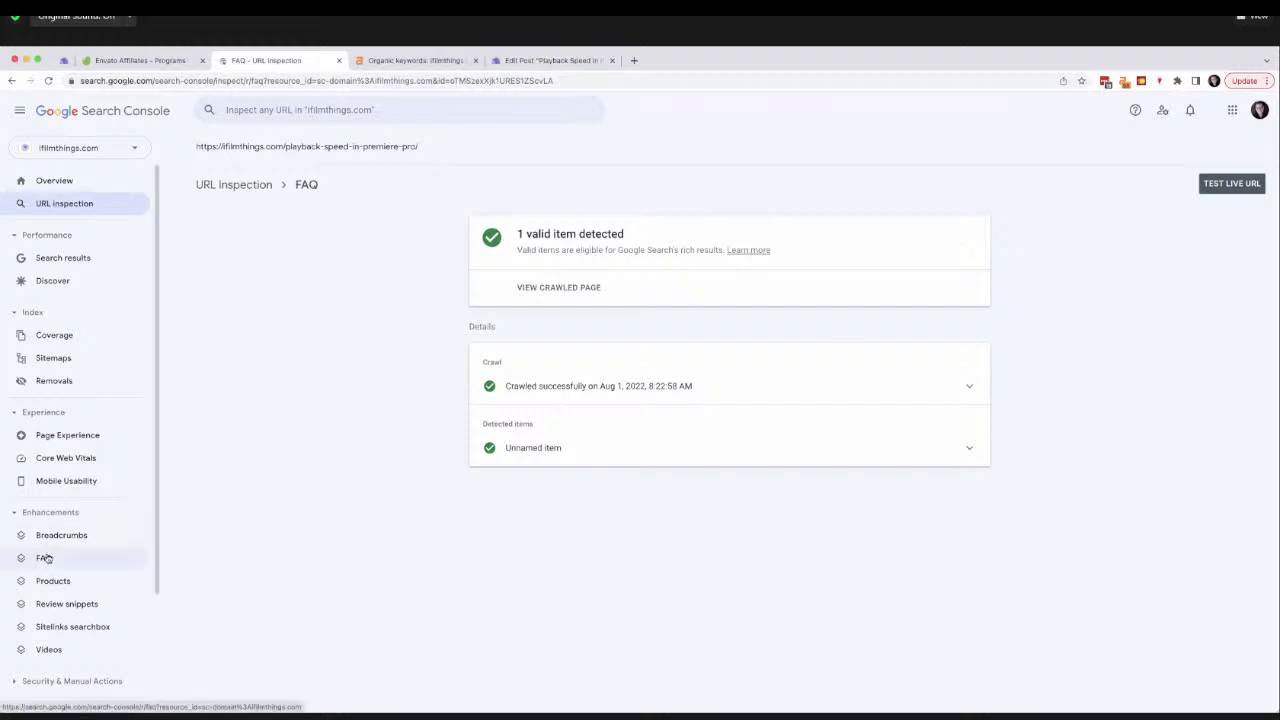
Step: Open the site-wide FAQ report under Enhancements and chart only the valid items, leaving out errors
{"action": "scroll", "coordinate": [47, 557], "scroll_direction": "up", "scroll_amount": 5}
{"action": "scroll", "coordinate": [52, 556], "scroll_direction": "up", "scroll_amount": 3}
{"action": "scroll", "coordinate": [134, 331], "scroll_direction": "down", "scroll_amount": 2}
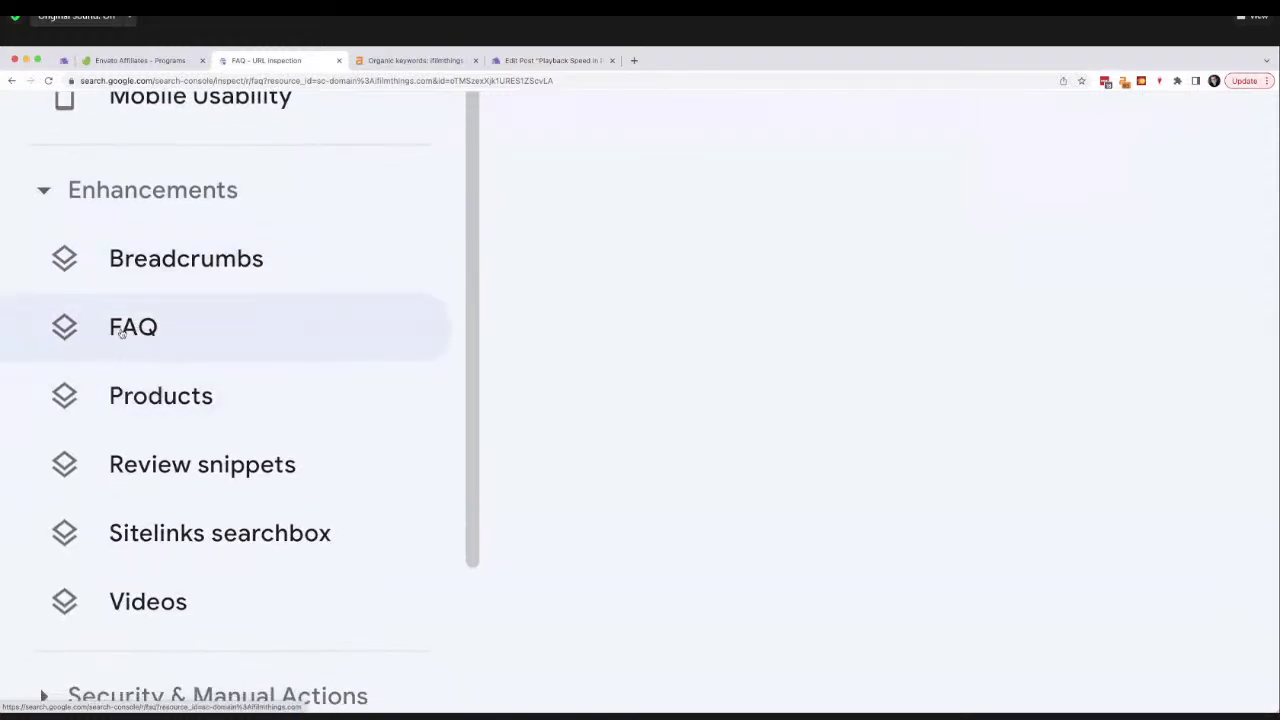
{"action": "key", "text": "ctrl+0"}
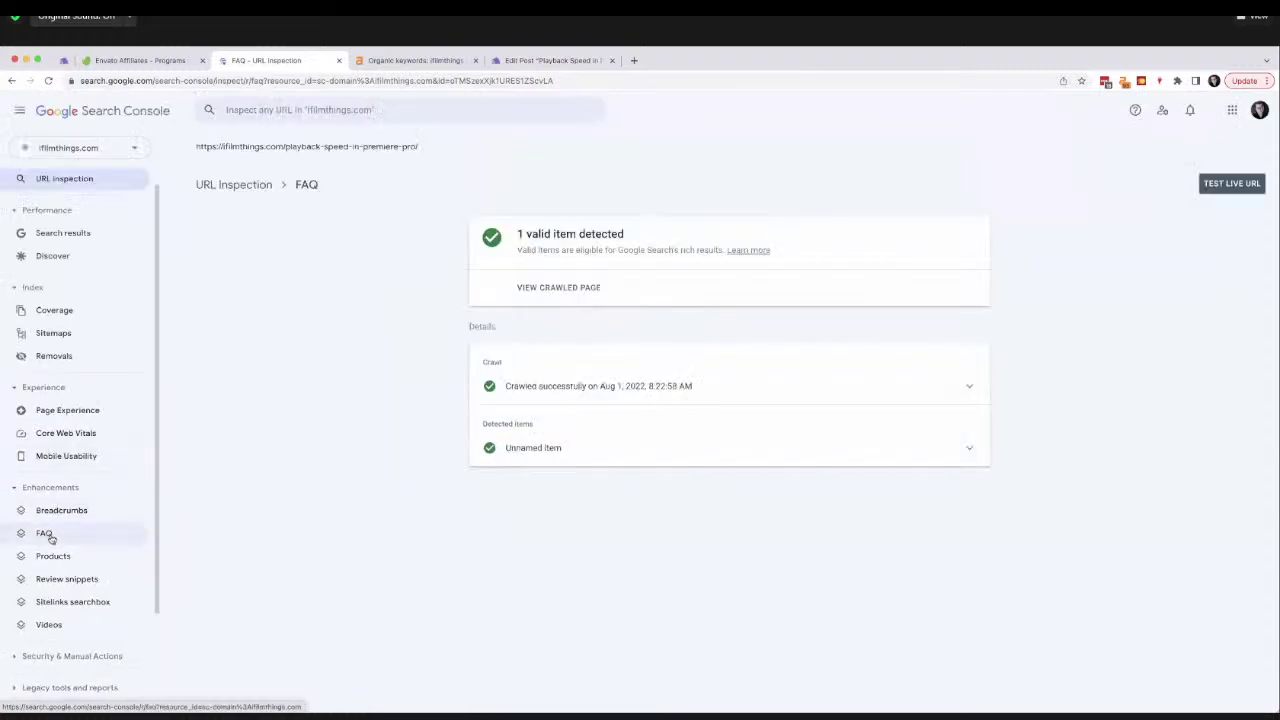
{"action": "left_click", "coordinate": [45, 534]}
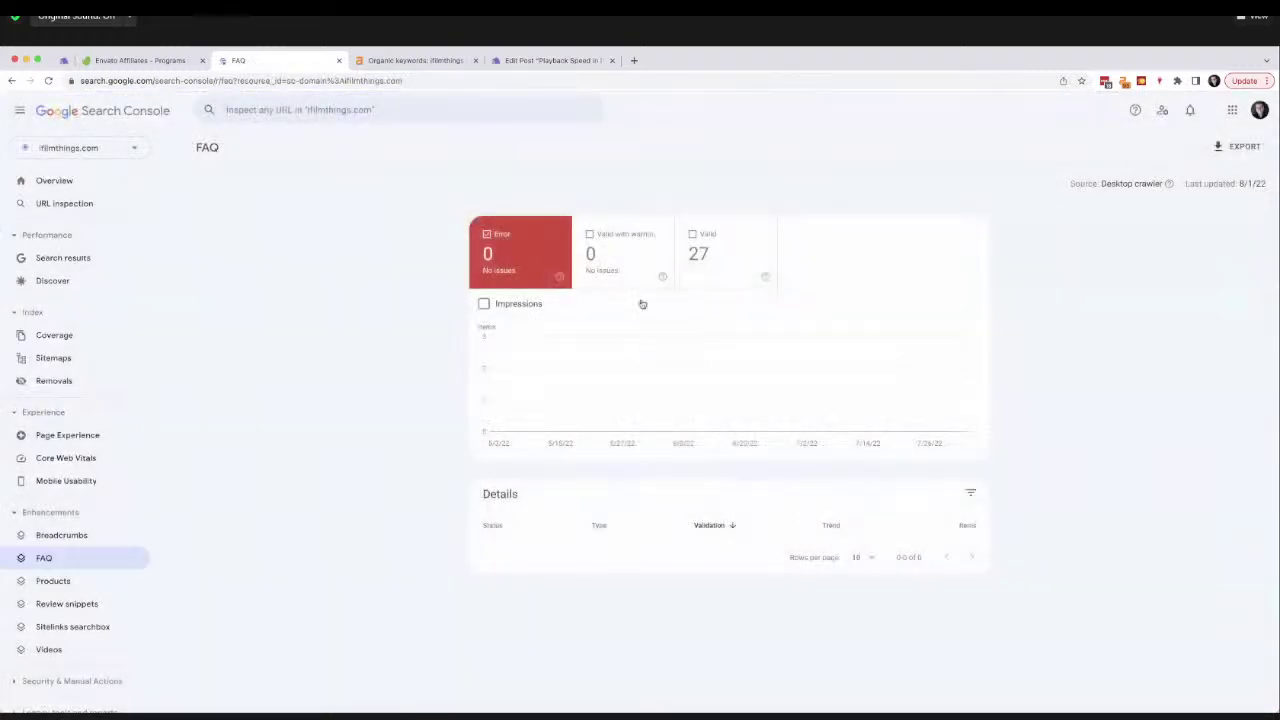
{"action": "left_click", "coordinate": [722, 251]}
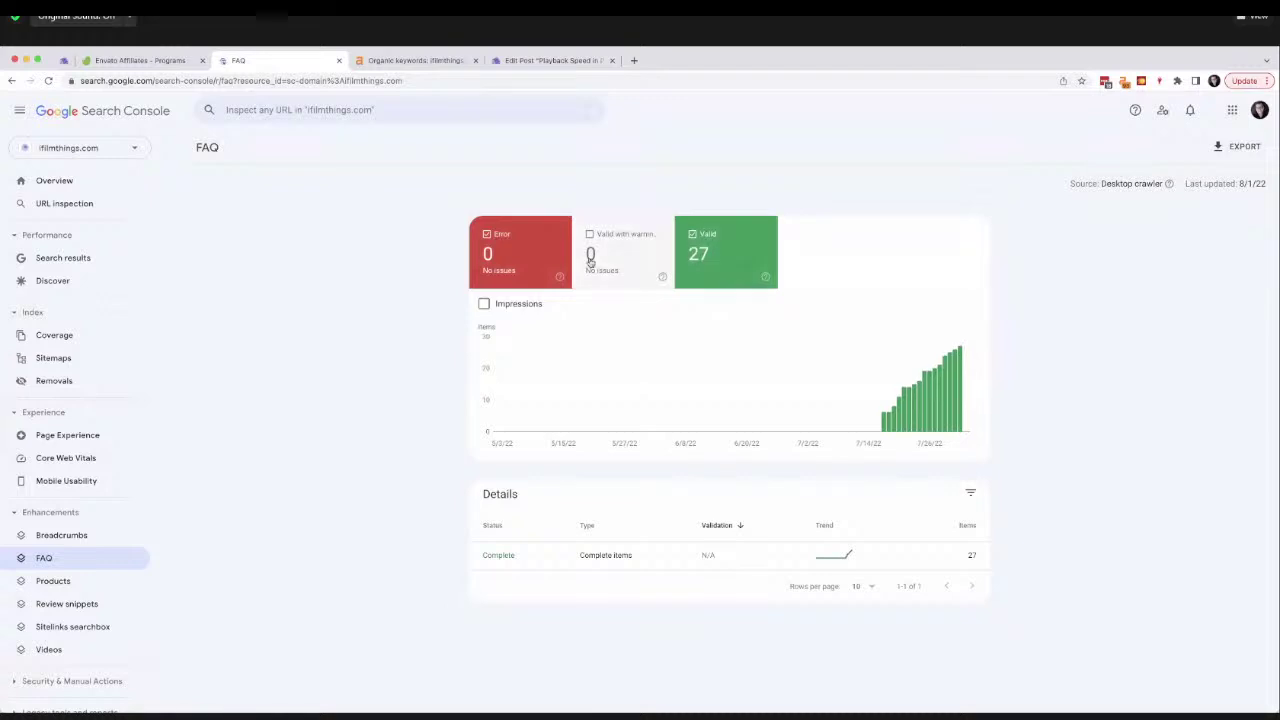
{"action": "left_click", "coordinate": [547, 271]}
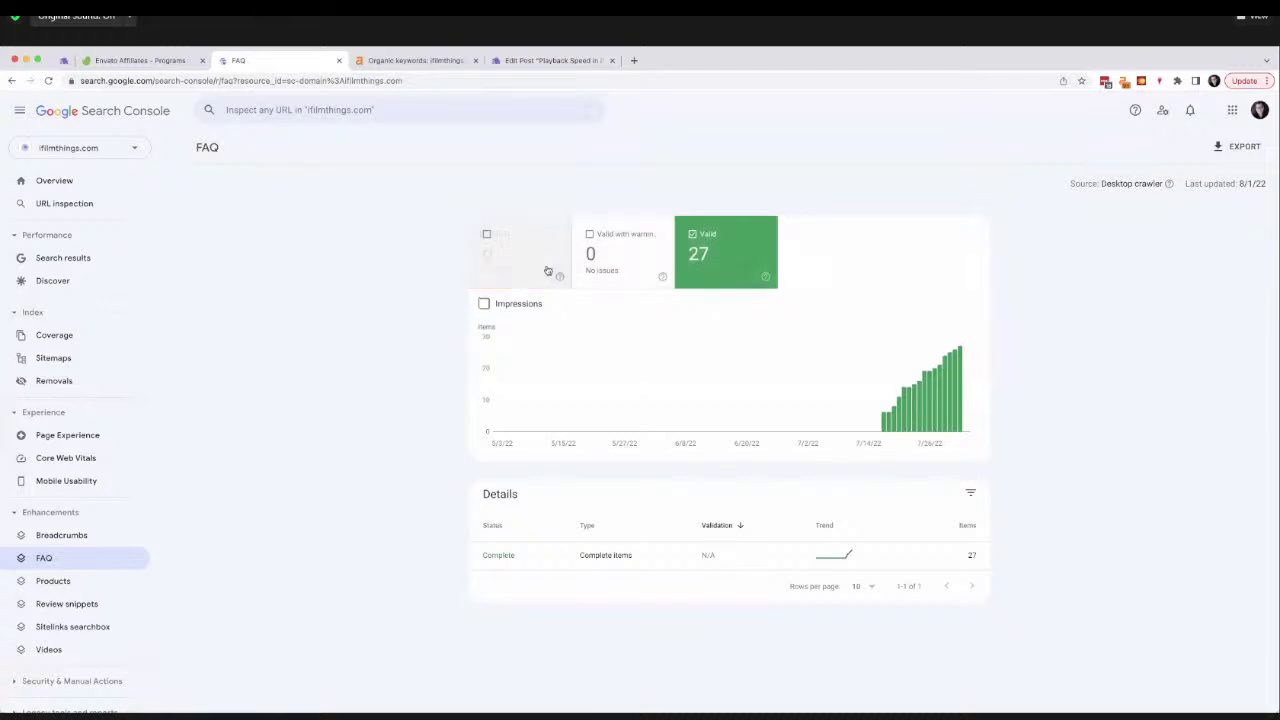
Step: Open the Complete items details of the FAQ report and examine the example URLs and trend chart
{"action": "left_click", "coordinate": [614, 558]}
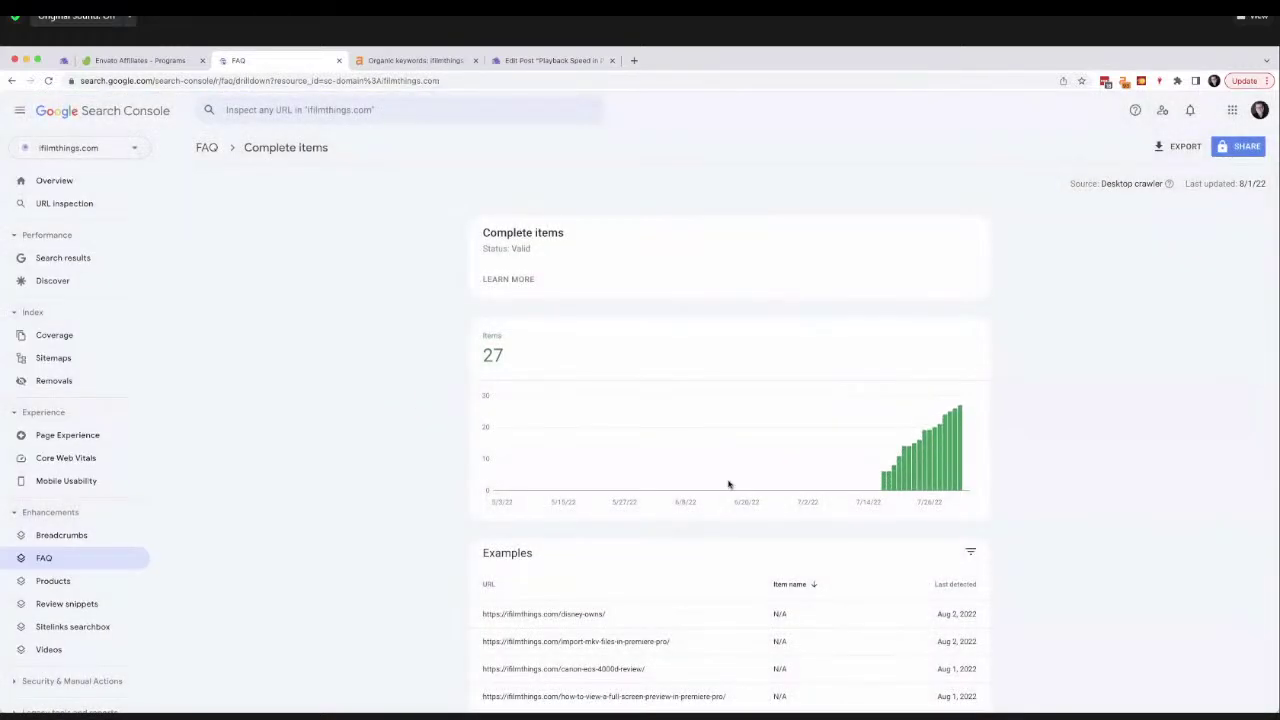
{"action": "scroll", "coordinate": [727, 483], "scroll_direction": "down", "scroll_amount": 2}
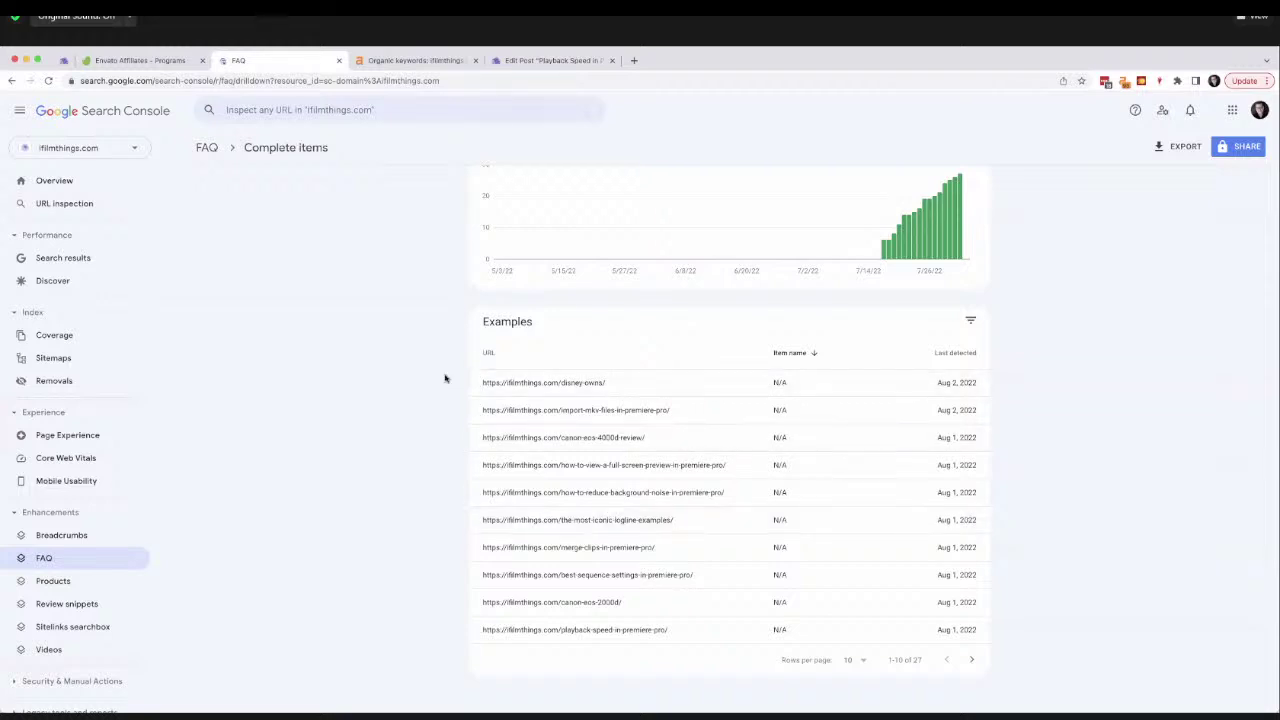
{"action": "scroll", "coordinate": [434, 375], "scroll_direction": "up", "scroll_amount": 1}
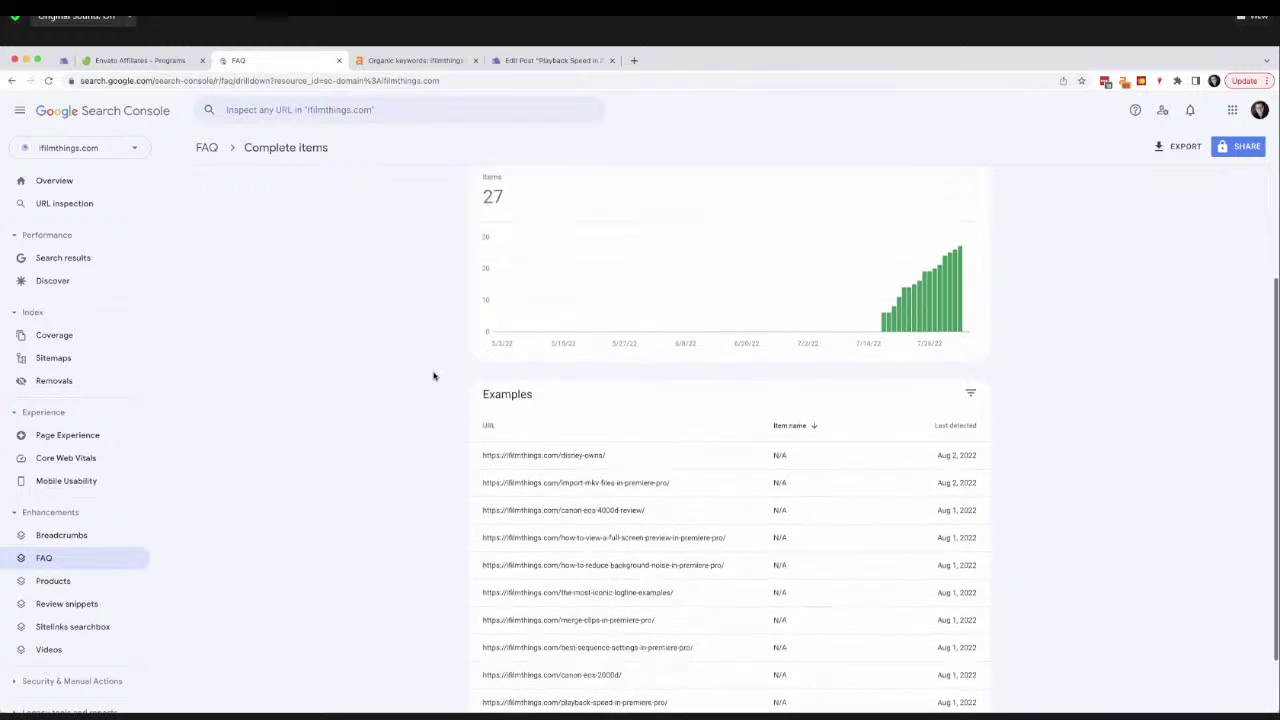
{"action": "scroll", "coordinate": [433, 376], "scroll_direction": "down", "scroll_amount": 1}
{"action": "scroll", "coordinate": [434, 375], "scroll_direction": "up", "scroll_amount": 1}
{"action": "scroll", "coordinate": [420, 374], "scroll_direction": "down", "scroll_amount": 1}
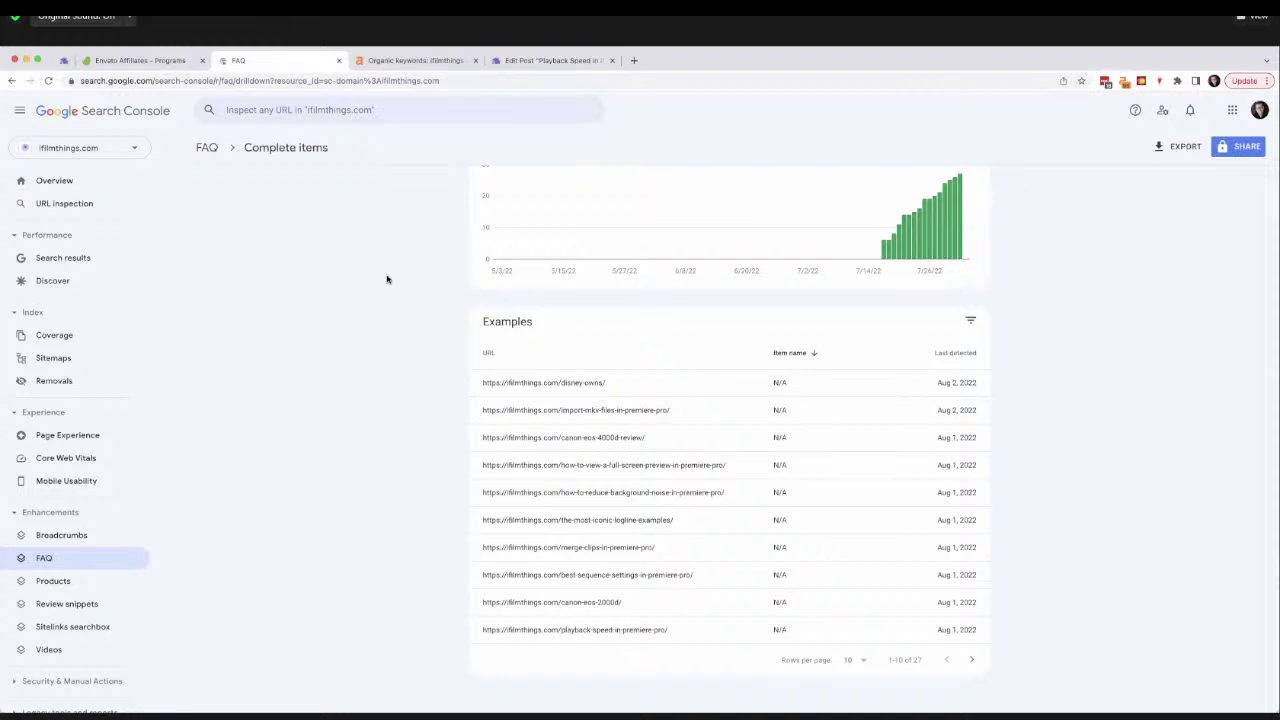
Step: Return to the WordPress post editor, visit the live iFilmThings home page and look through its sections
{"action": "left_click", "coordinate": [532, 62]}
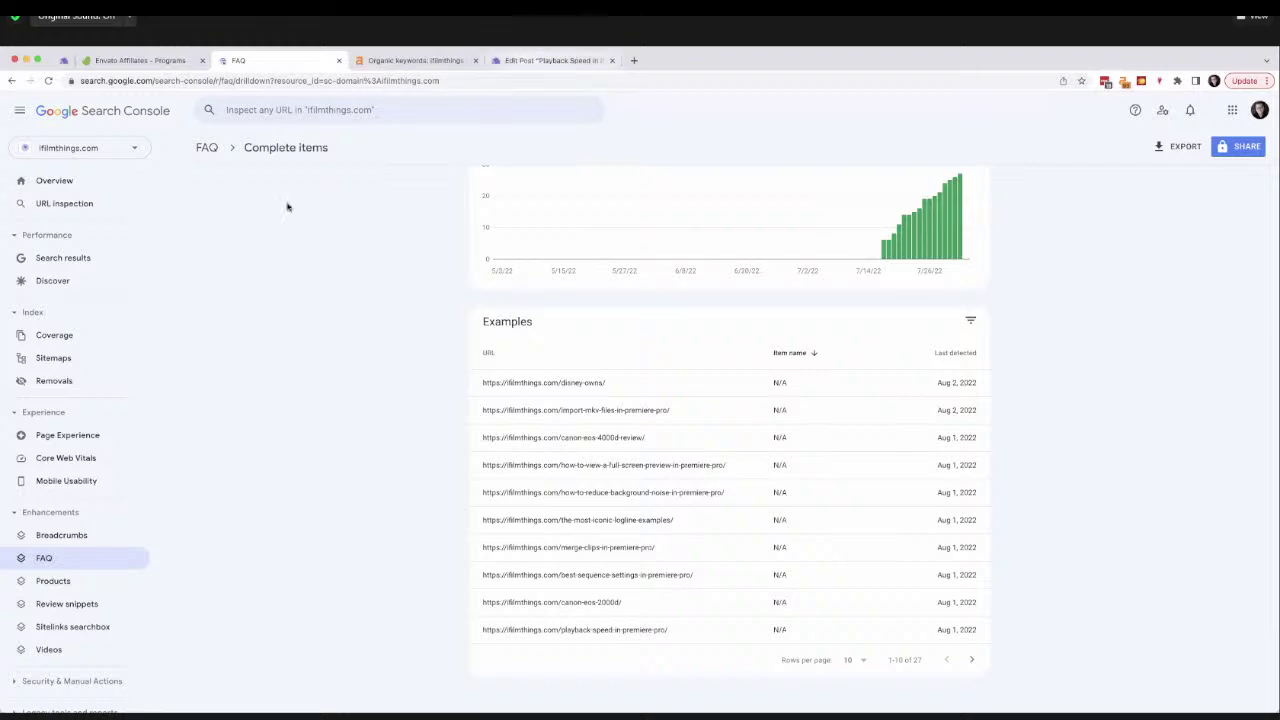
{"action": "left_click", "coordinate": [94, 131]}
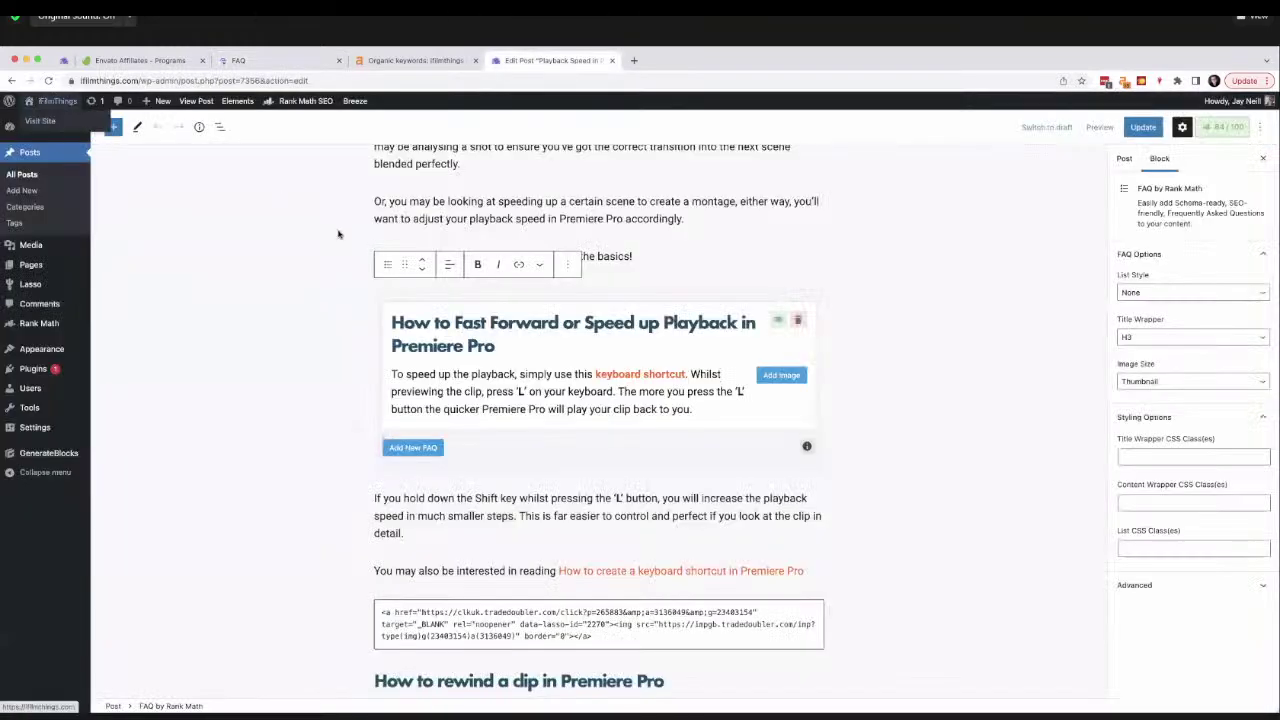
{"action": "scroll", "coordinate": [377, 397], "scroll_direction": "down", "scroll_amount": 7}
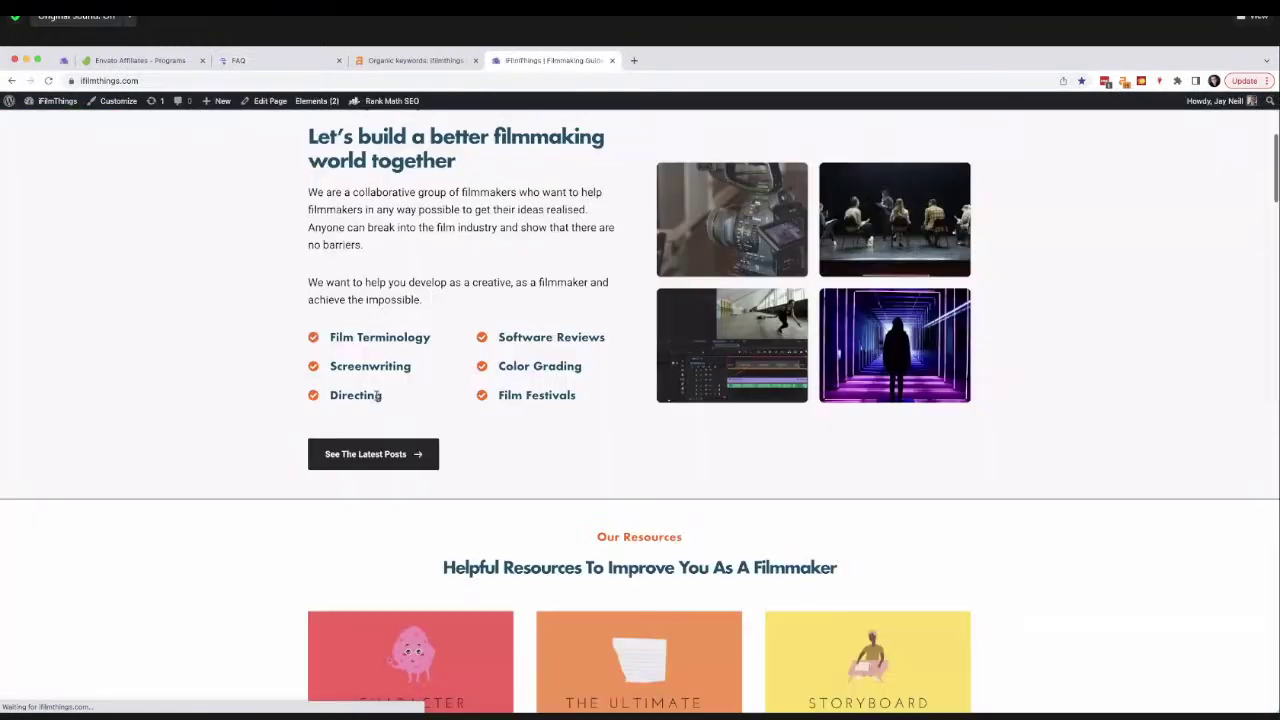
{"action": "scroll", "coordinate": [372, 392], "scroll_direction": "down", "scroll_amount": 5}
{"action": "scroll", "coordinate": [176, 190], "scroll_direction": "up", "scroll_amount": 15}
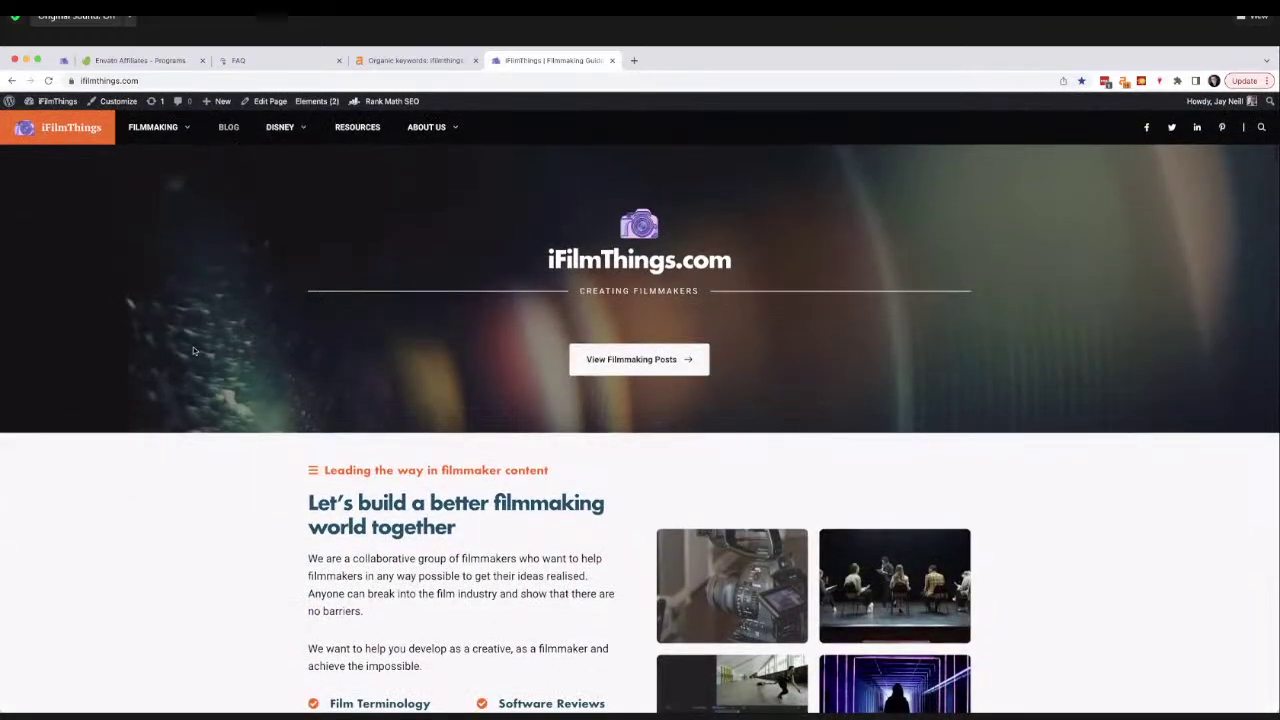
Step: Open the article "How Rosco Color Gels Can Enhance Your Film Lighting" from the site's blog page
{"action": "left_click", "coordinate": [228, 127]}
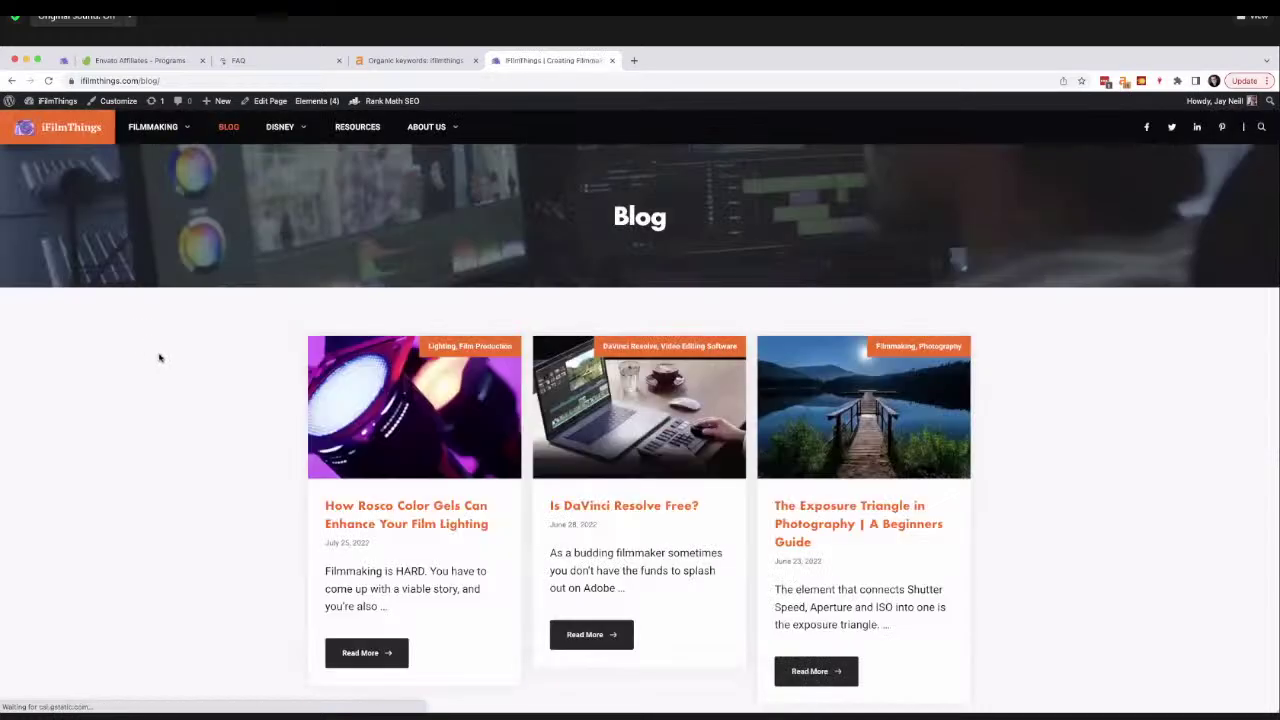
{"action": "scroll", "coordinate": [180, 370], "scroll_direction": "down", "scroll_amount": 1}
{"action": "scroll", "coordinate": [300, 370], "scroll_direction": "down", "scroll_amount": 3}
{"action": "scroll", "coordinate": [403, 357], "scroll_direction": "up", "scroll_amount": 2}
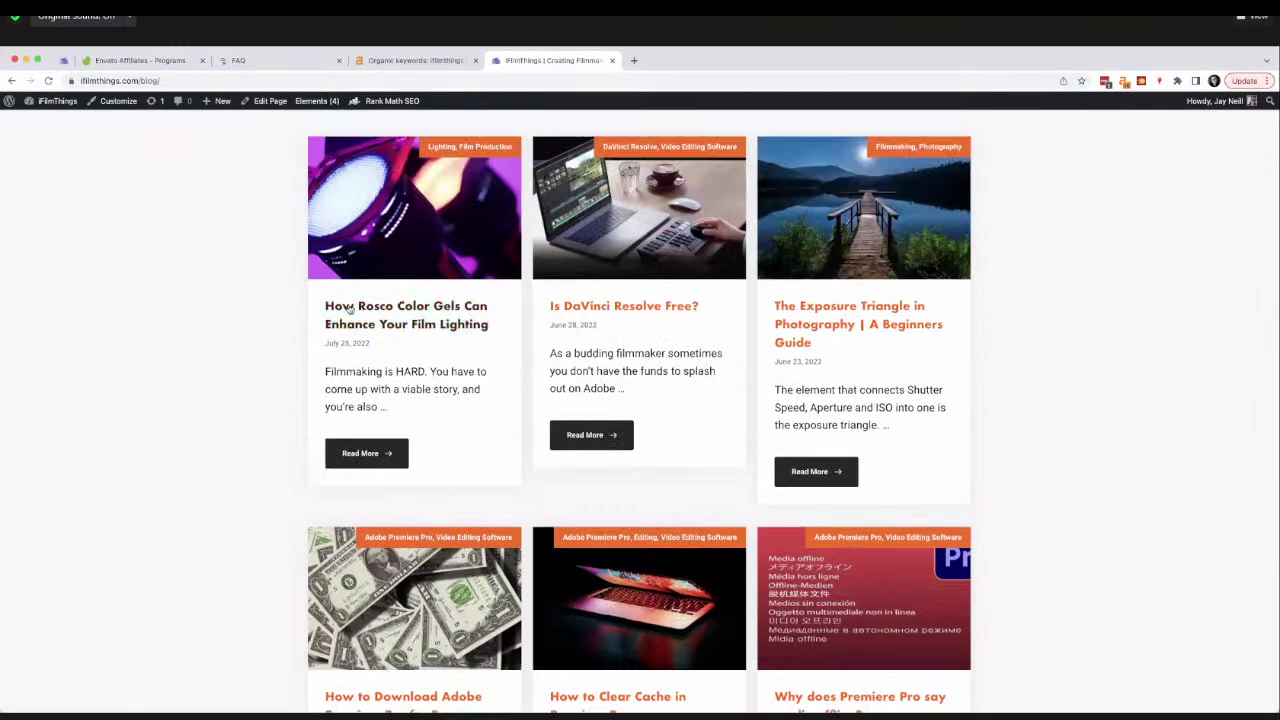
{"action": "left_click", "coordinate": [405, 322]}
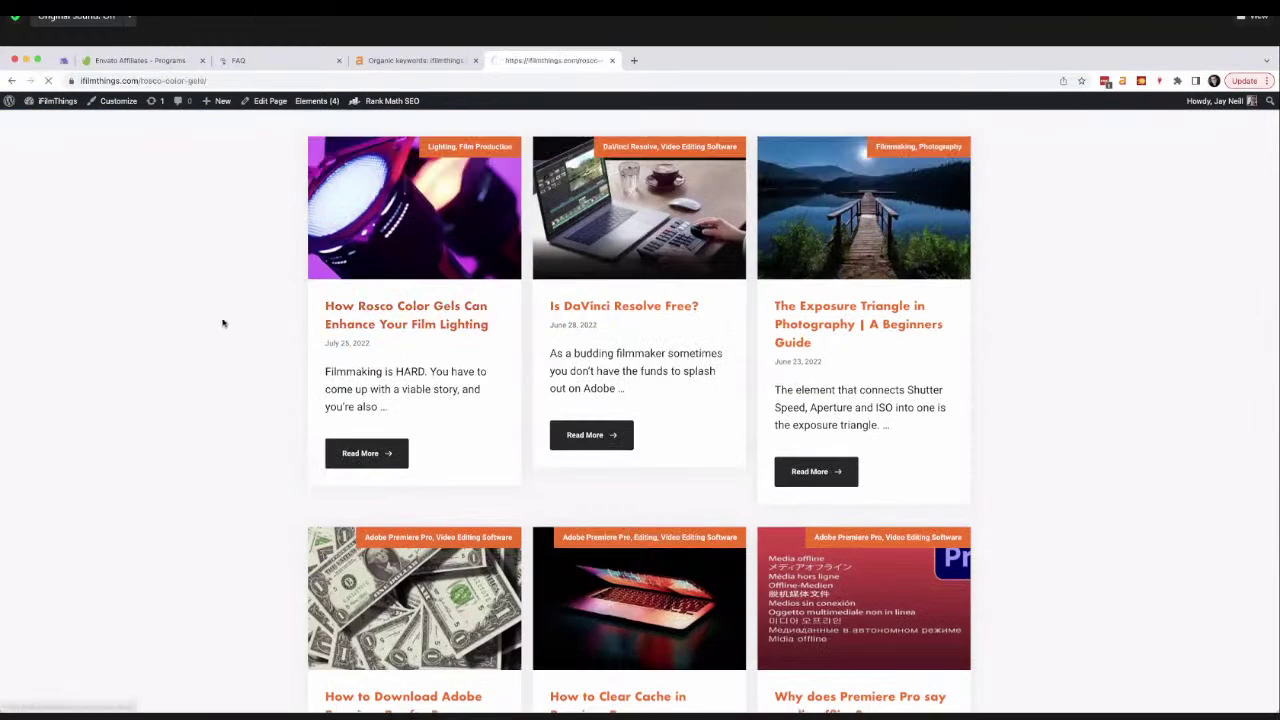
Step: Copy "Rosco Color Gels" from the article title and search Google for it in a new tab
{"action": "left_click_drag", "start_coordinate": [372, 431], "coordinate": [569, 431]}
{"action": "key", "text": "ctrl+c"}
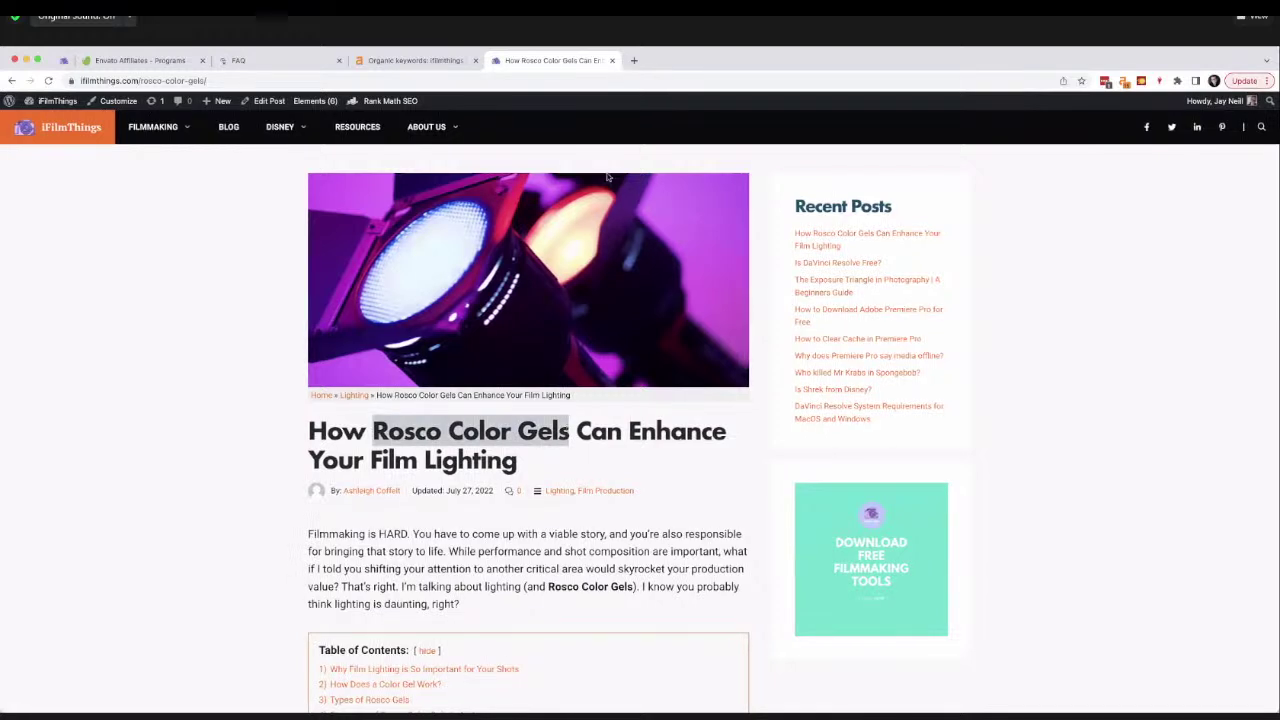
{"action": "left_click", "coordinate": [633, 60]}
{"action": "key", "text": "ctrl+v"}
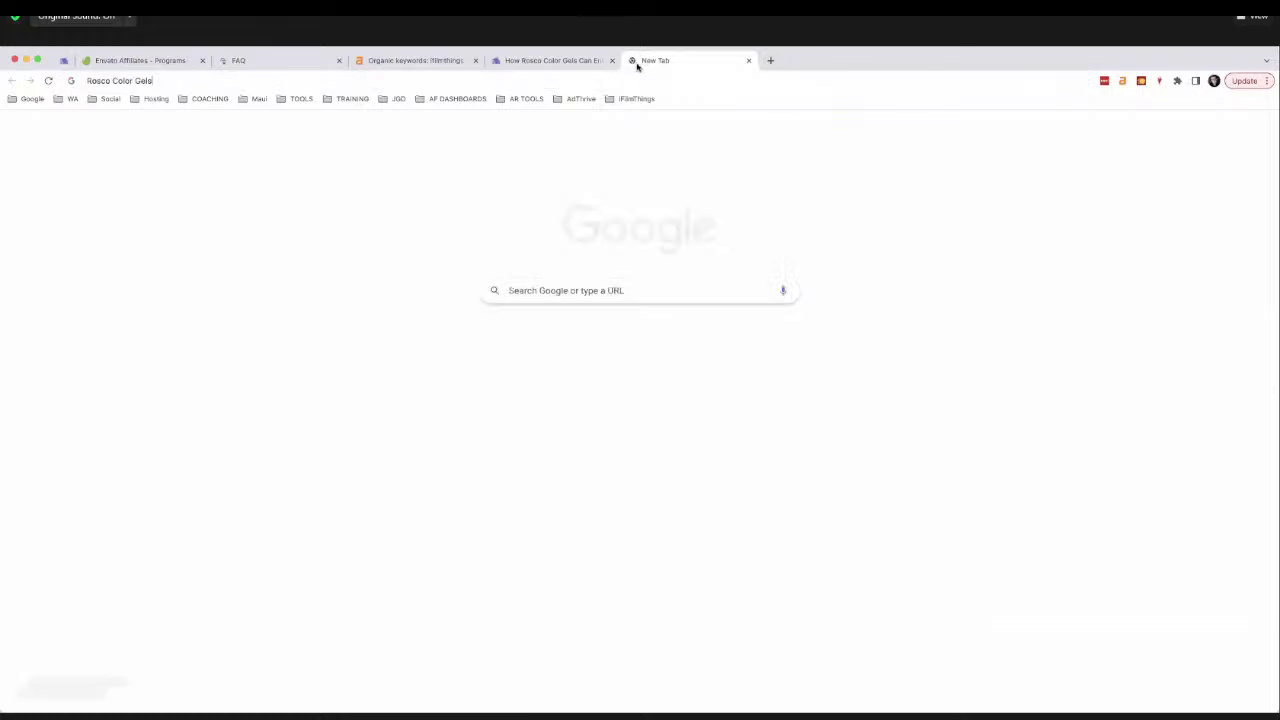
{"action": "key", "text": "Return"}
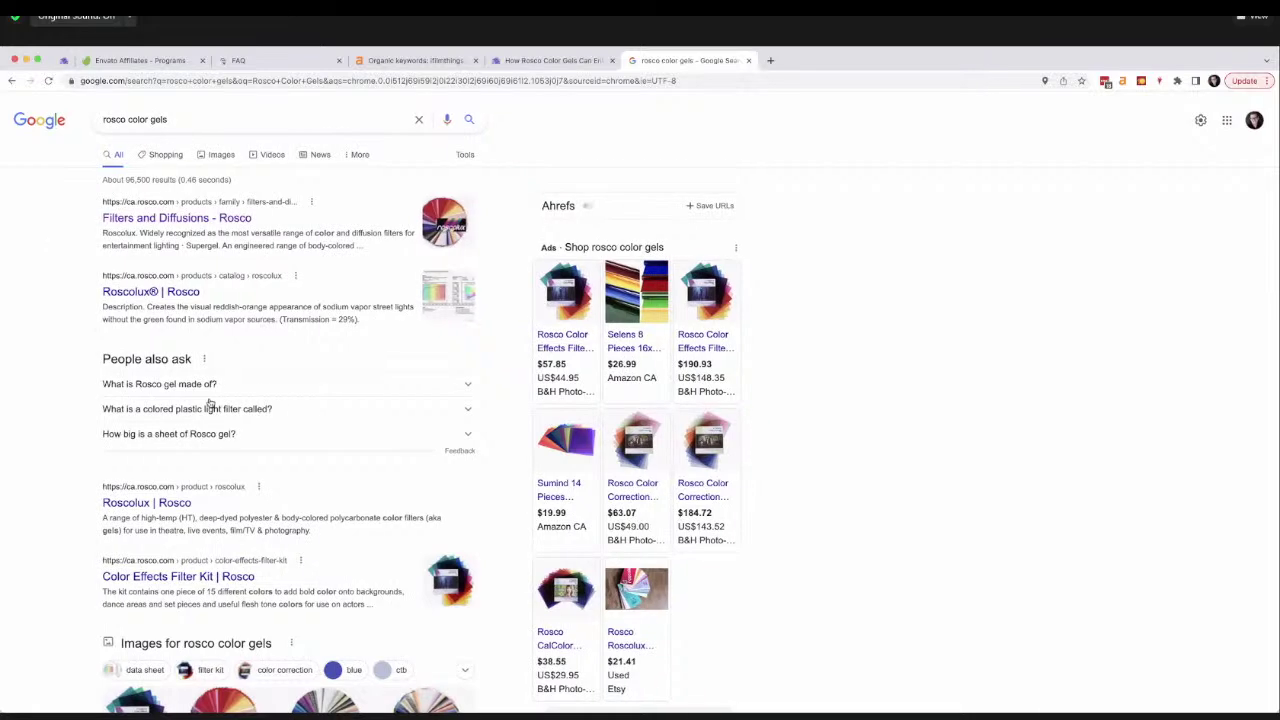
Step: Examine the People also ask questions in the results up close, highlighting "What is Rosco gel made of?"
{"action": "scroll", "coordinate": [209, 405], "scroll_direction": "up", "scroll_amount": 5}
{"action": "scroll", "coordinate": [209, 404], "scroll_direction": "up", "scroll_amount": 2}
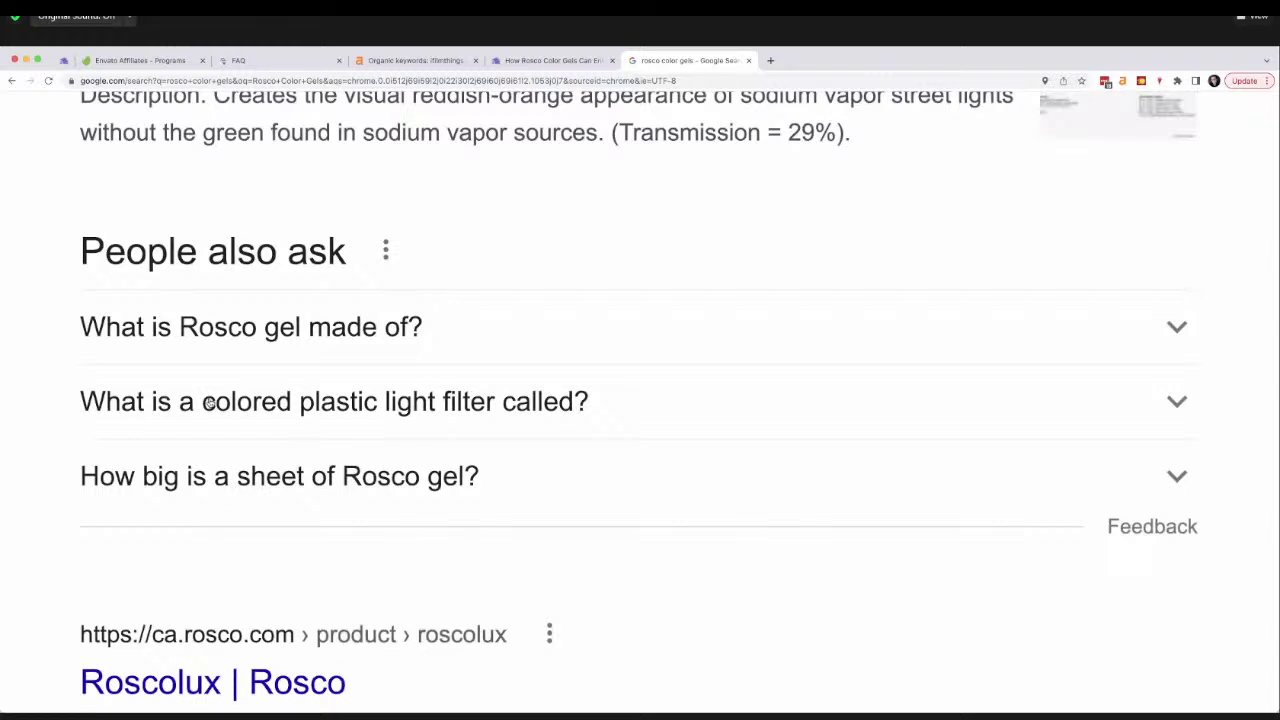
{"action": "scroll", "coordinate": [95, 297], "scroll_direction": "up", "scroll_amount": 1}
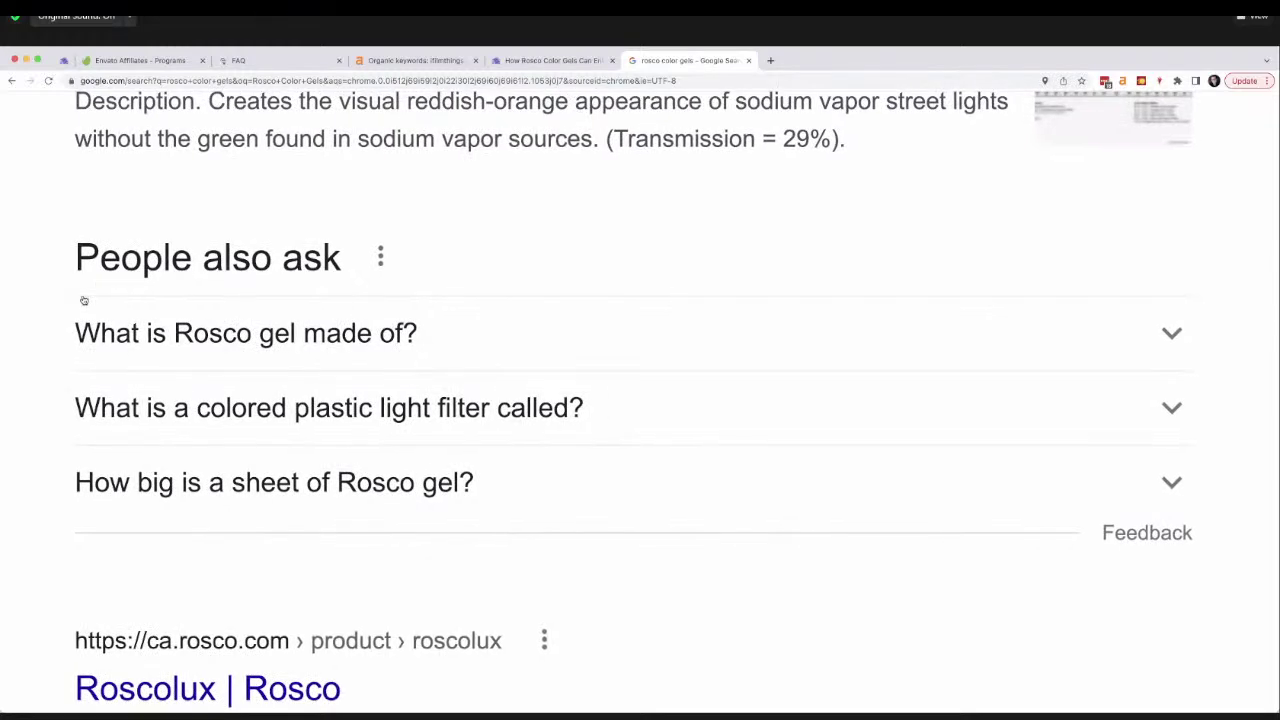
{"action": "left_click_drag", "start_coordinate": [80, 258], "coordinate": [100, 260]}
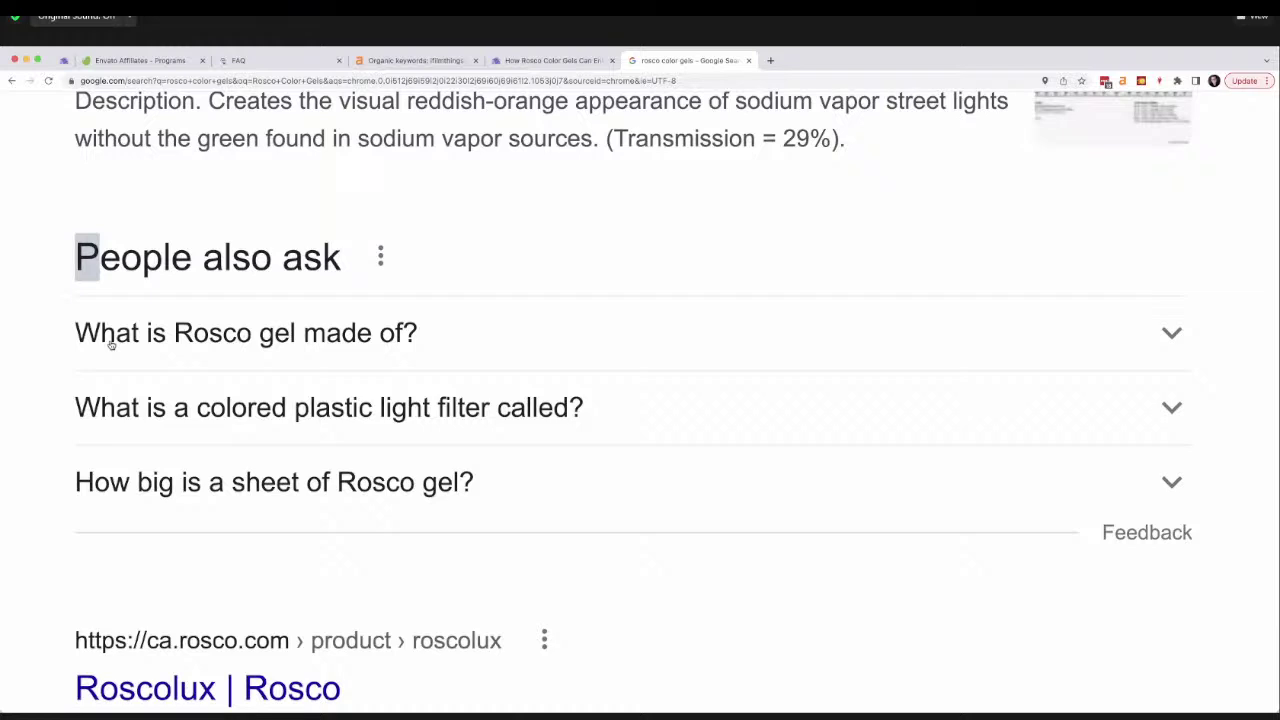
{"action": "triple_click", "coordinate": [50, 337]}
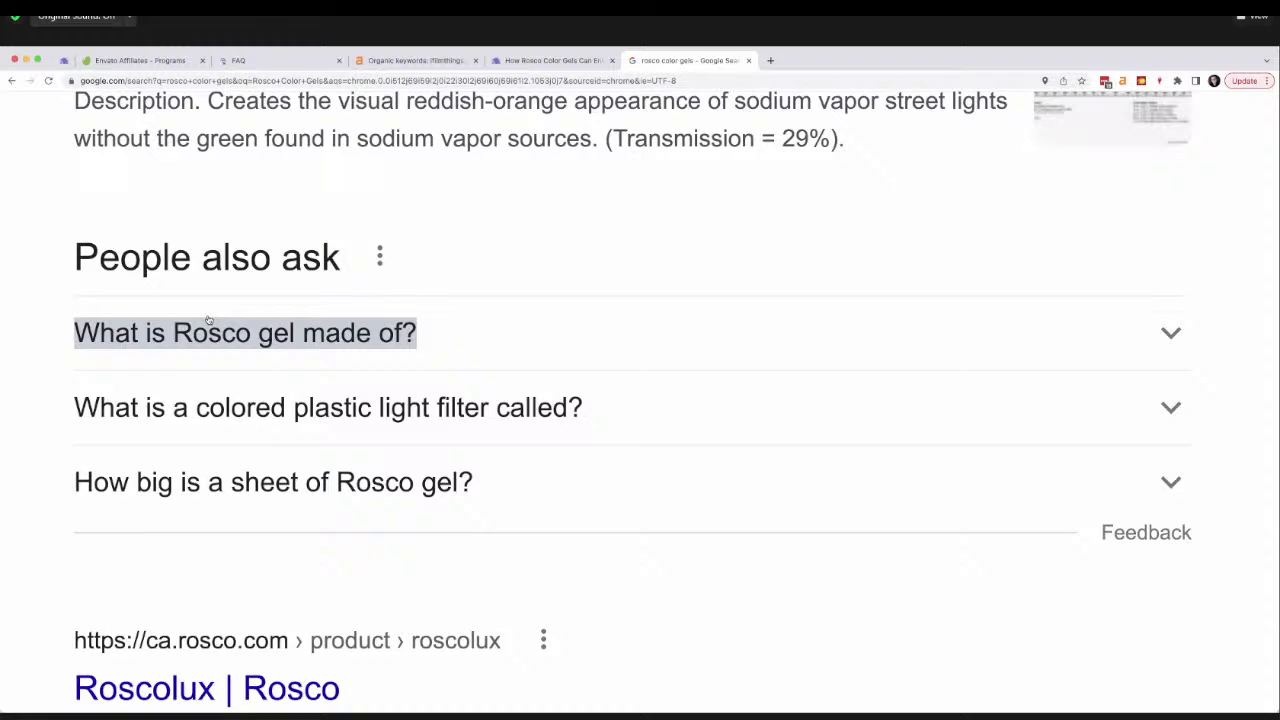
{"action": "scroll", "coordinate": [208, 322], "scroll_direction": "down", "scroll_amount": 5}
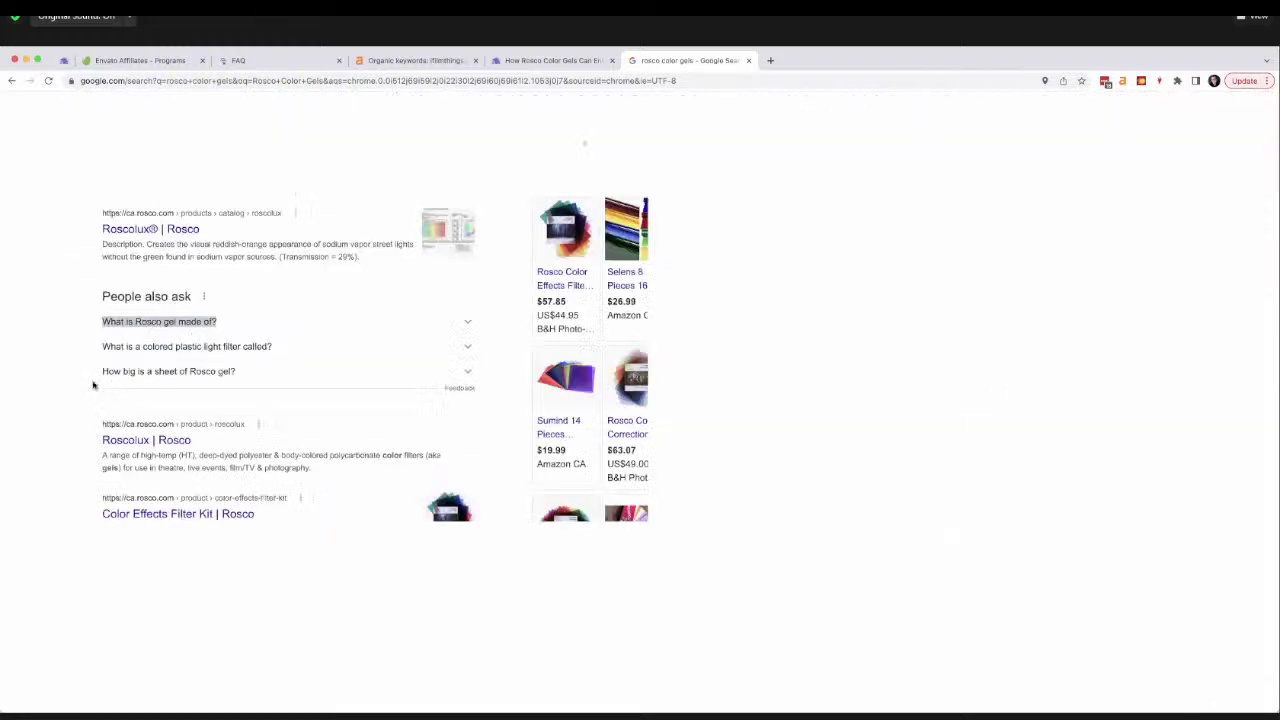
{"action": "scroll", "coordinate": [114, 340], "scroll_direction": "up", "scroll_amount": 5}
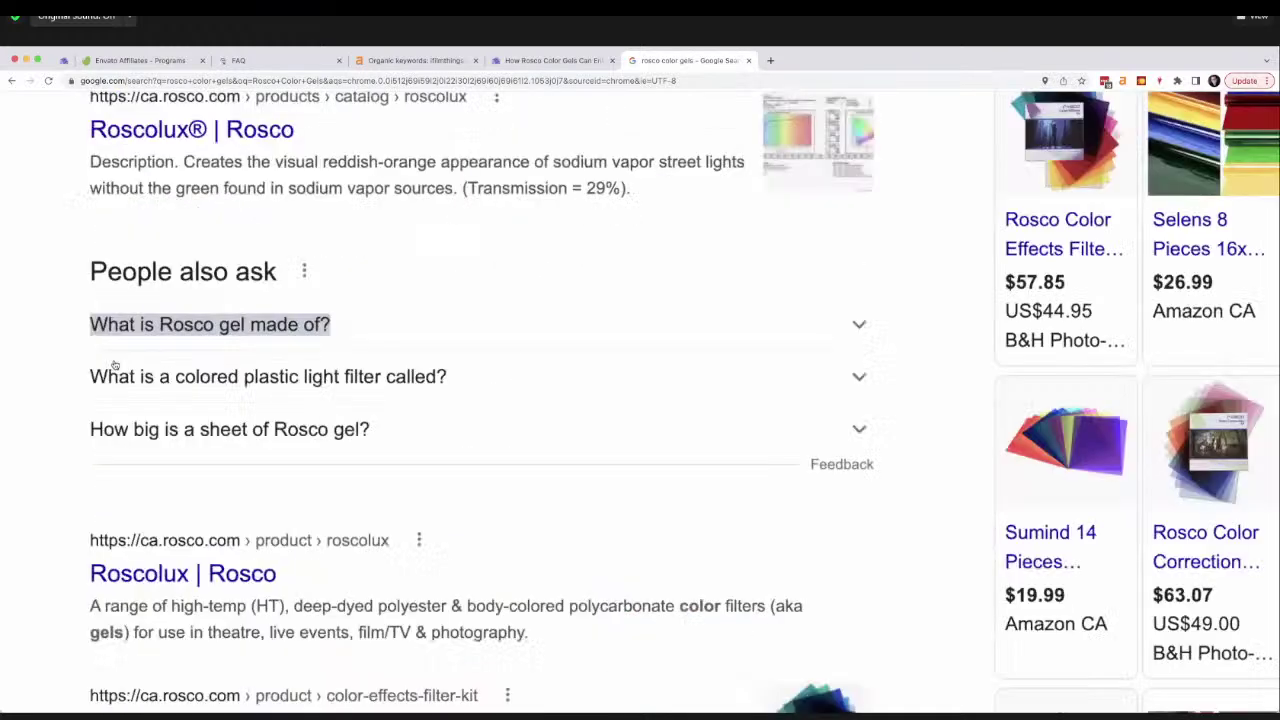
{"action": "scroll", "coordinate": [186, 449], "scroll_direction": "left", "scroll_amount": 2}
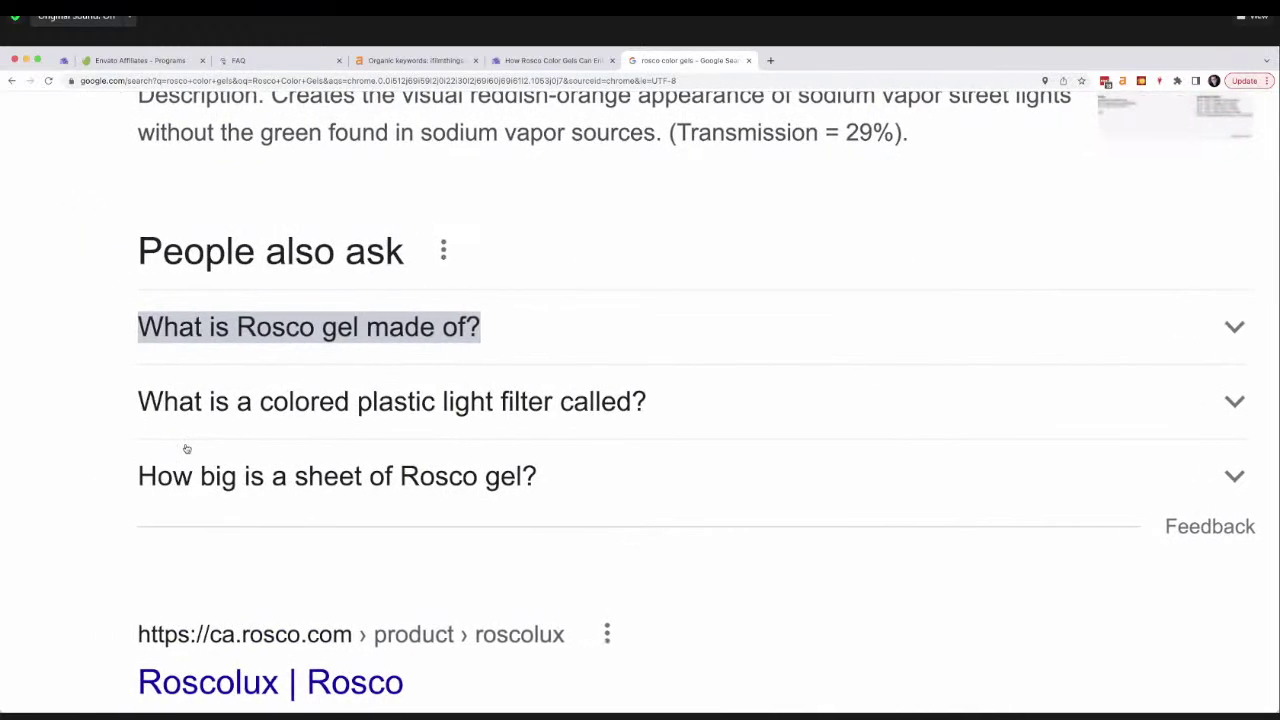